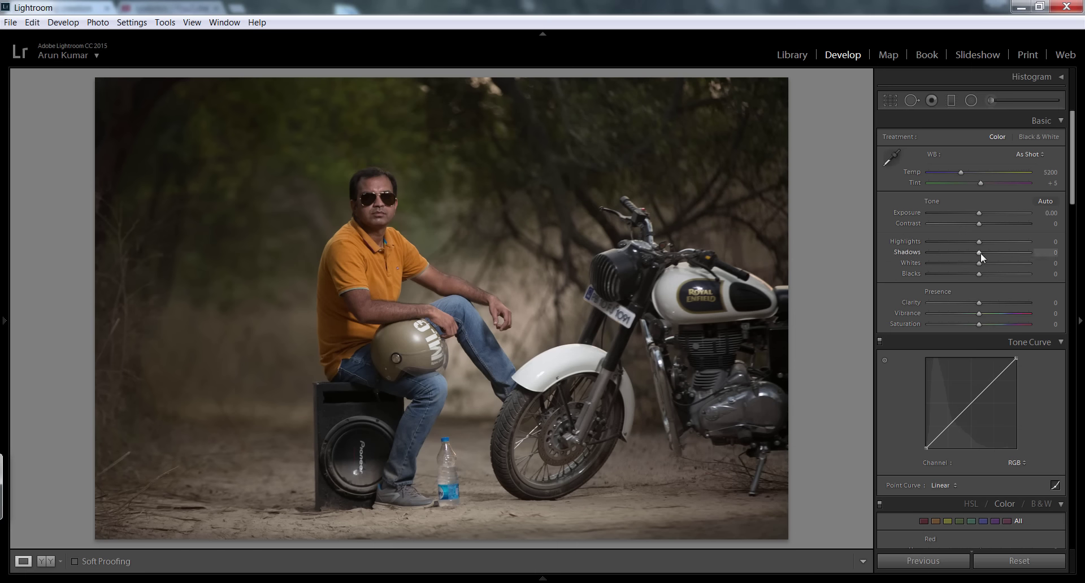
Set Highlights -100, Shadows +100, Whites +44, Clarity +26 and Vibrance +29 on the motorbike portrait
mouse_move(1011, 257)
left_mouse_down()
mouse_move(988, 261)
mouse_move(1031, 253)
left_mouse_up()
mouse_move(962, 244)
left_mouse_down()
mouse_move(928, 249)
mouse_move(1001, 264)
left_mouse_up()
left_click_drag(981, 313, 994, 314)
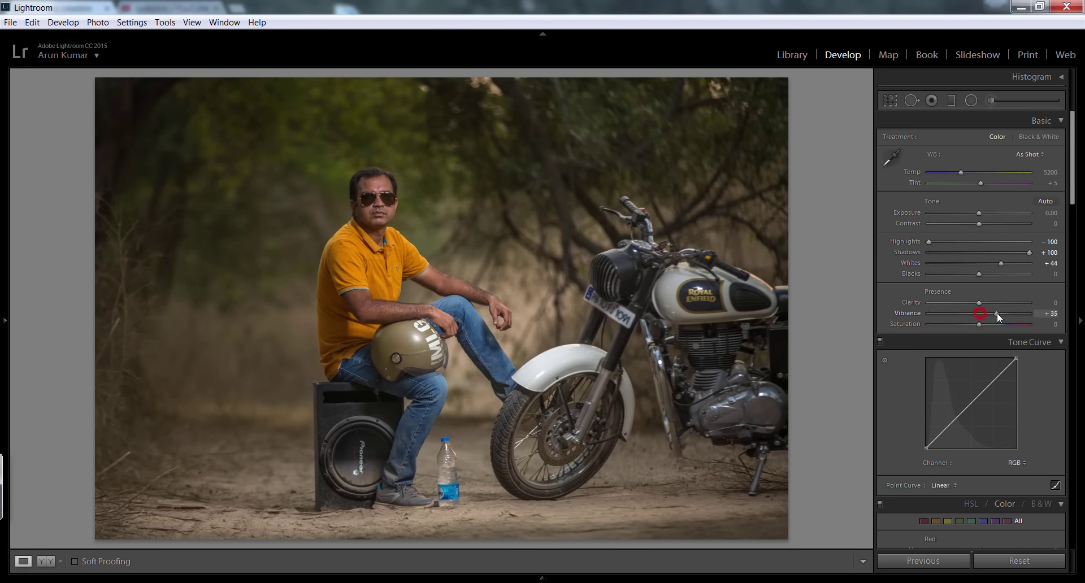
mouse_move(1069, 162)
left_mouse_down()
mouse_move(1067, 262)
mouse_move(1070, 164)
left_mouse_up()
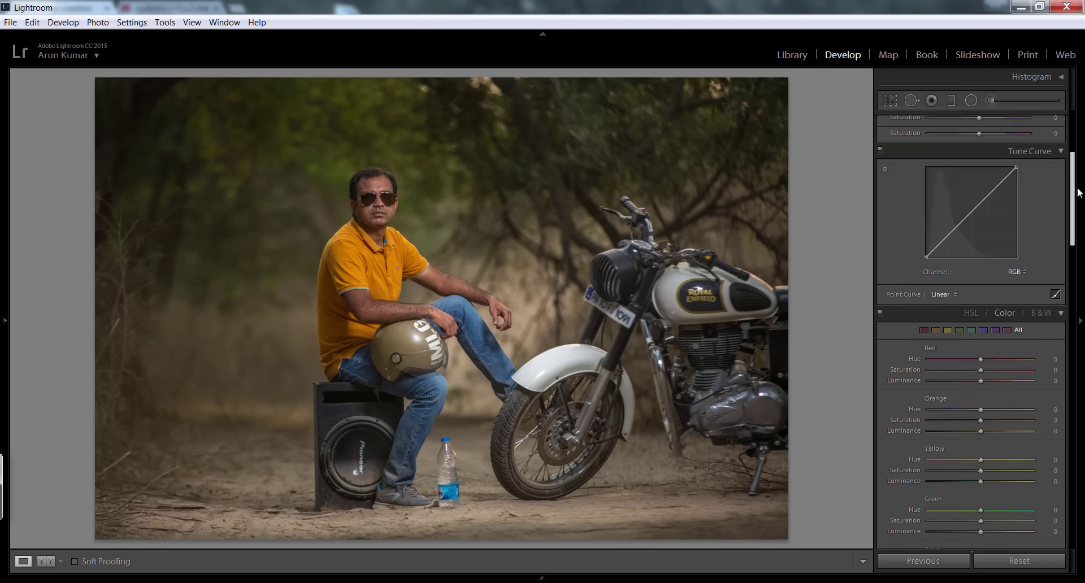
left_click_drag(981, 303, 990, 304)
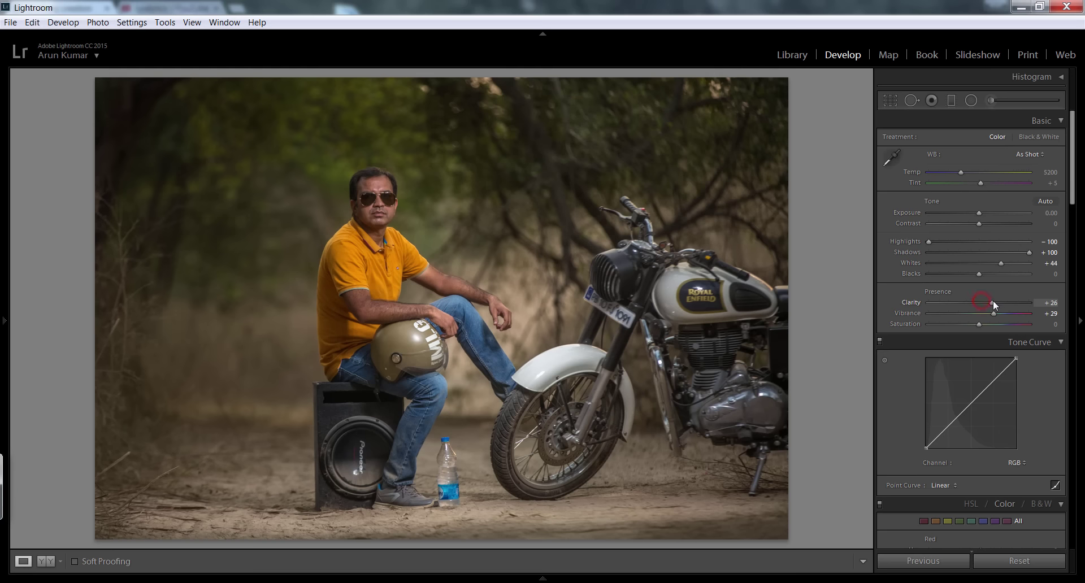
left_click_drag(1072, 161, 1074, 330)
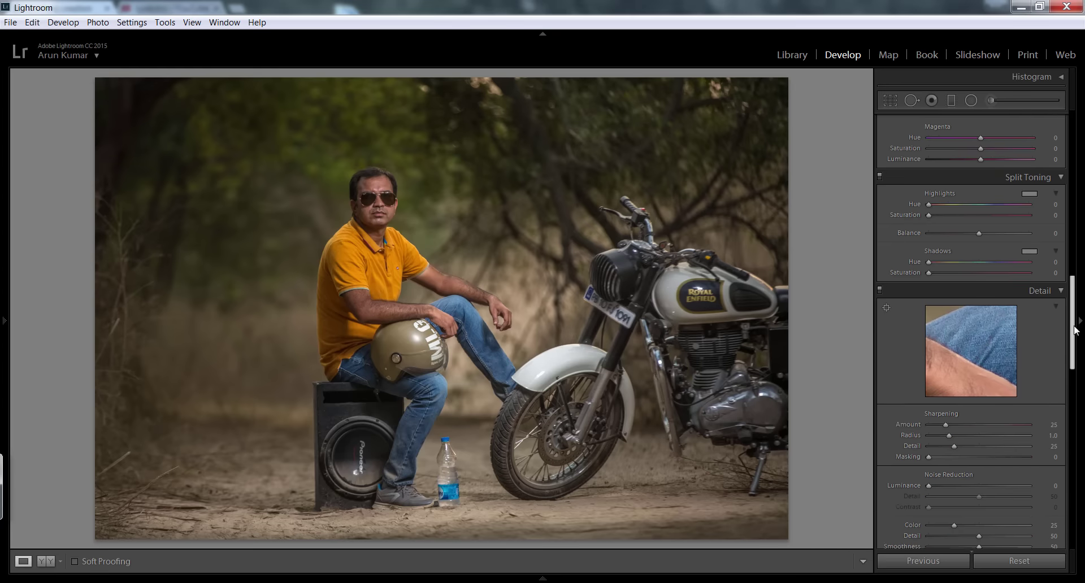
Drop Orange saturation to -33 and raise Orange luminance to +24 in HSL
left_click_drag(1075, 330, 1071, 225)
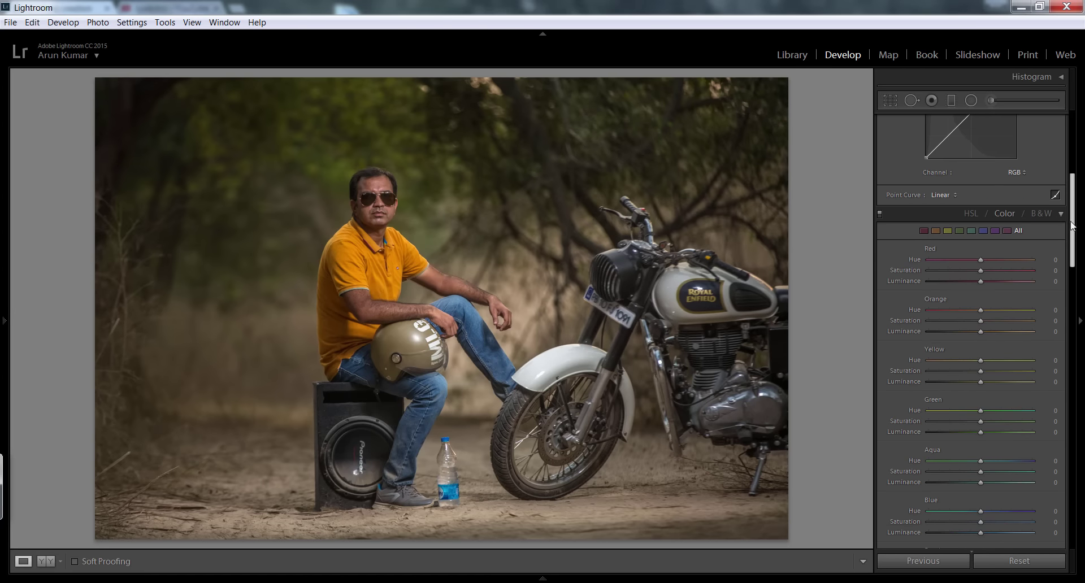
left_click_drag(980, 320, 970, 320)
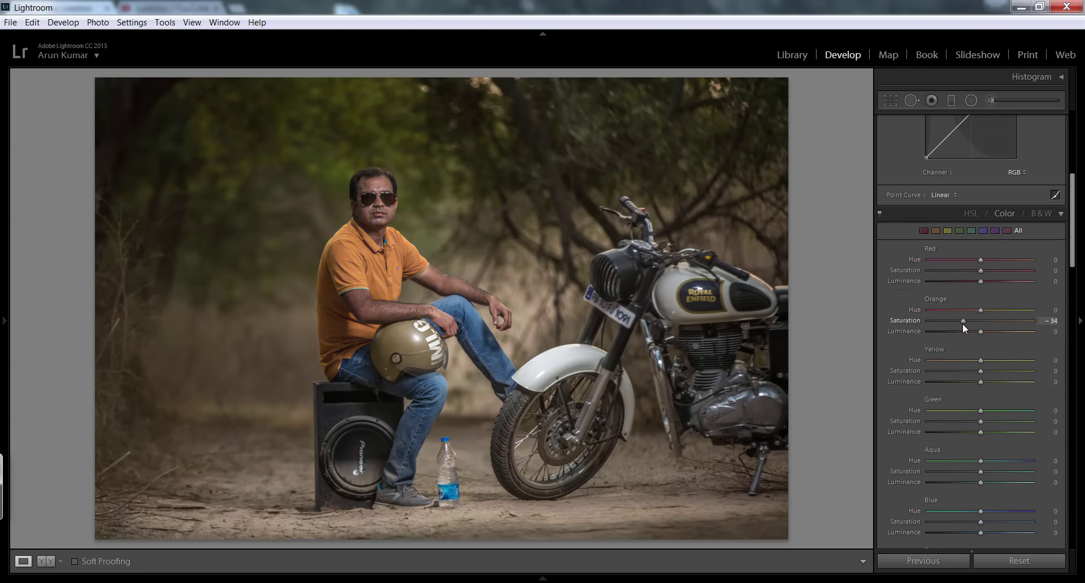
left_click_drag(981, 332, 994, 333)
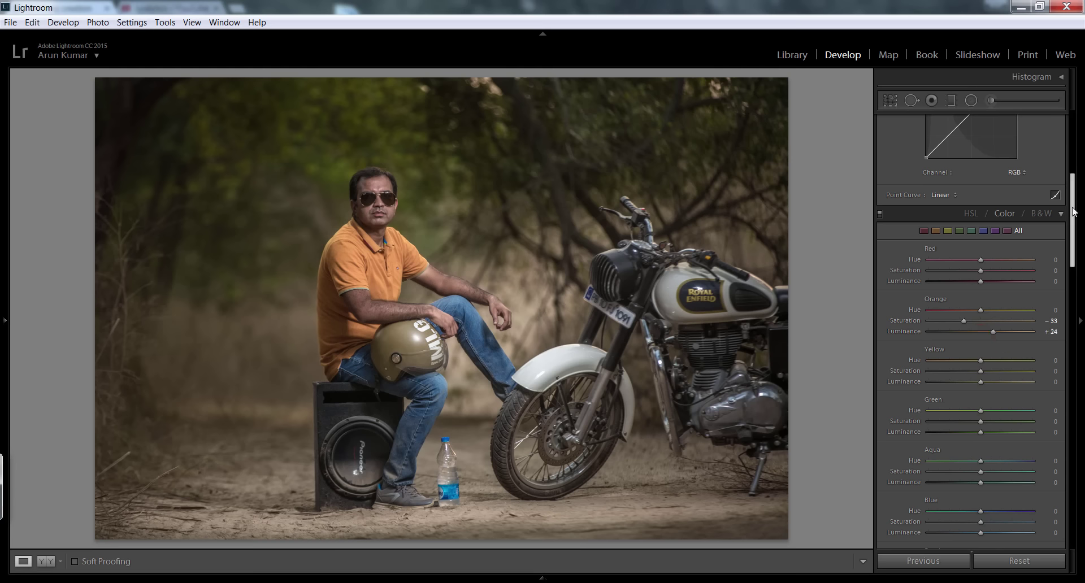
left_click_drag(1071, 215, 1050, 475)
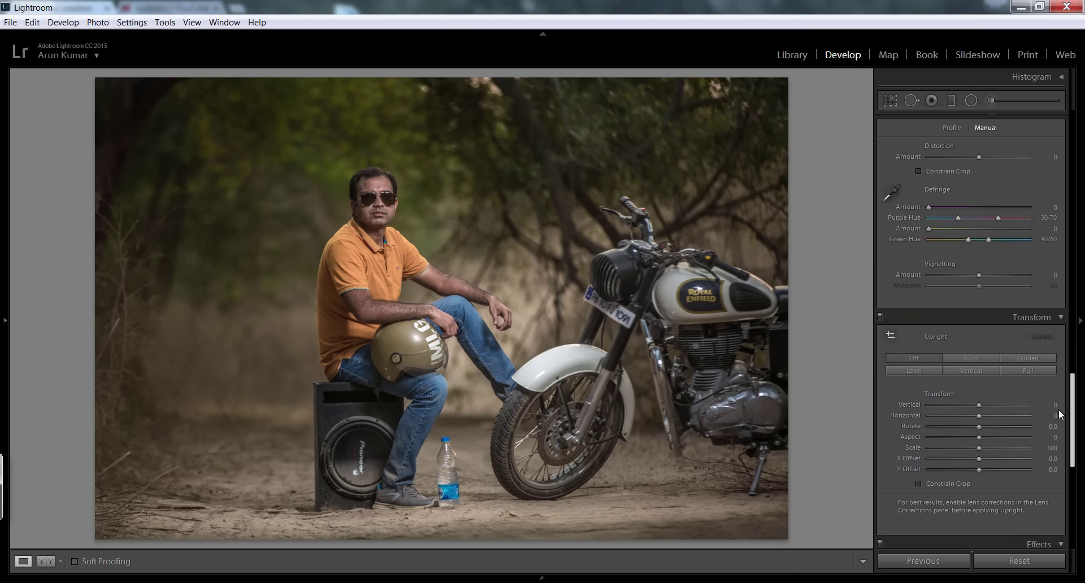
Enable chromatic aberration removal and the Canon EF 70-200mm f/2.8 L IS II USM lens profile
scroll(1050, 475, "up", 3)
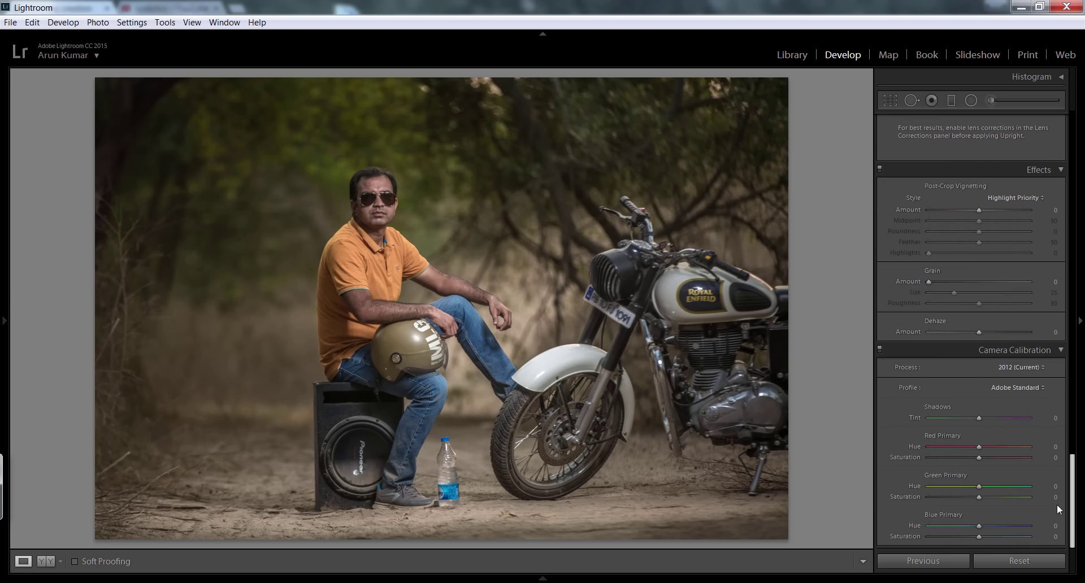
scroll(1050, 475, "up", 3)
scroll(1050, 476, "up", 3)
scroll(1050, 475, "up", 3)
scroll(971, 333, "down", 3)
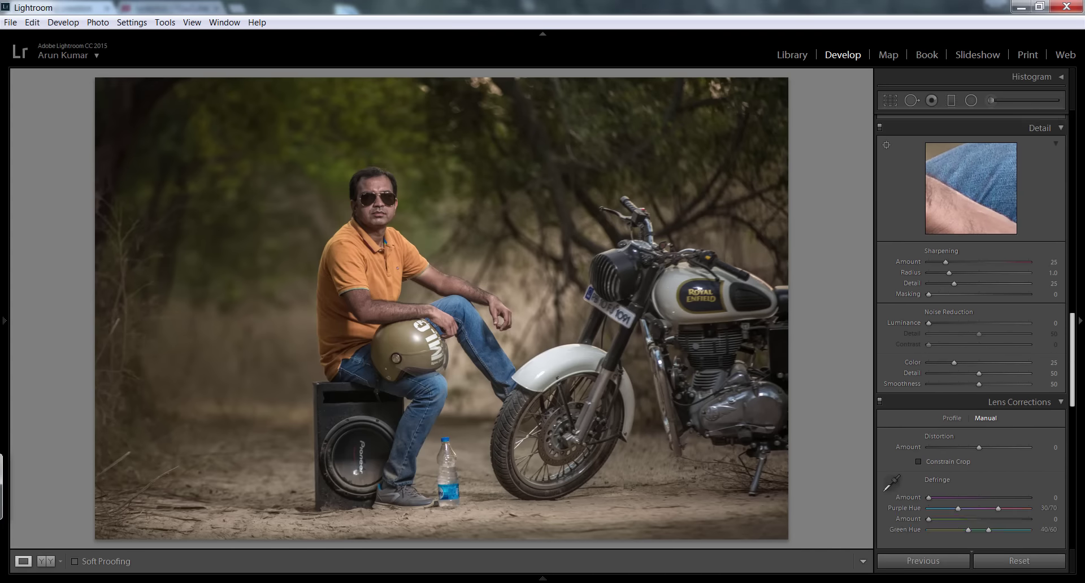
scroll(970, 333, "down", 3)
left_click(952, 225)
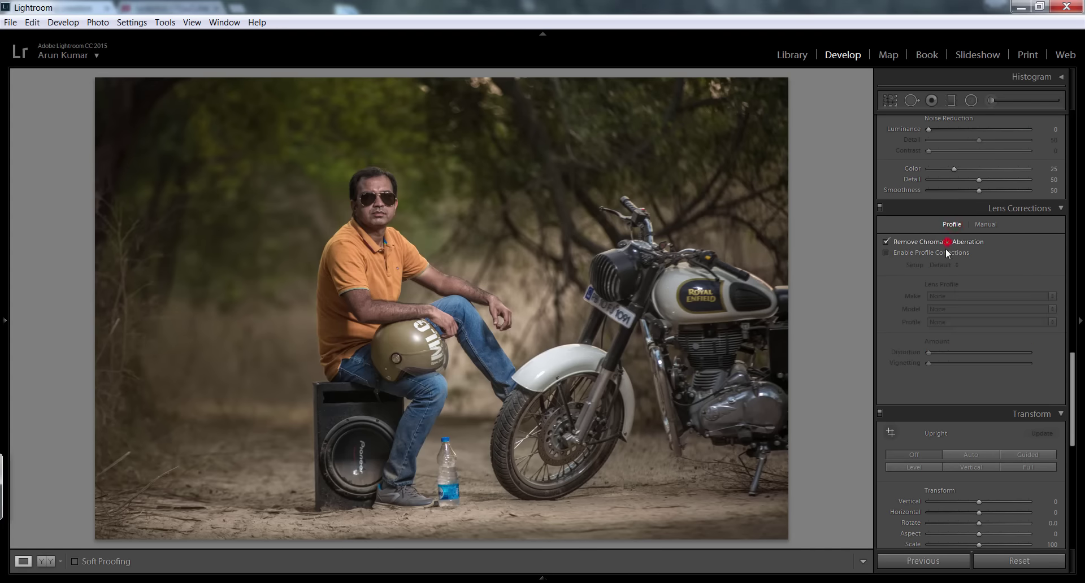
left_click(948, 252)
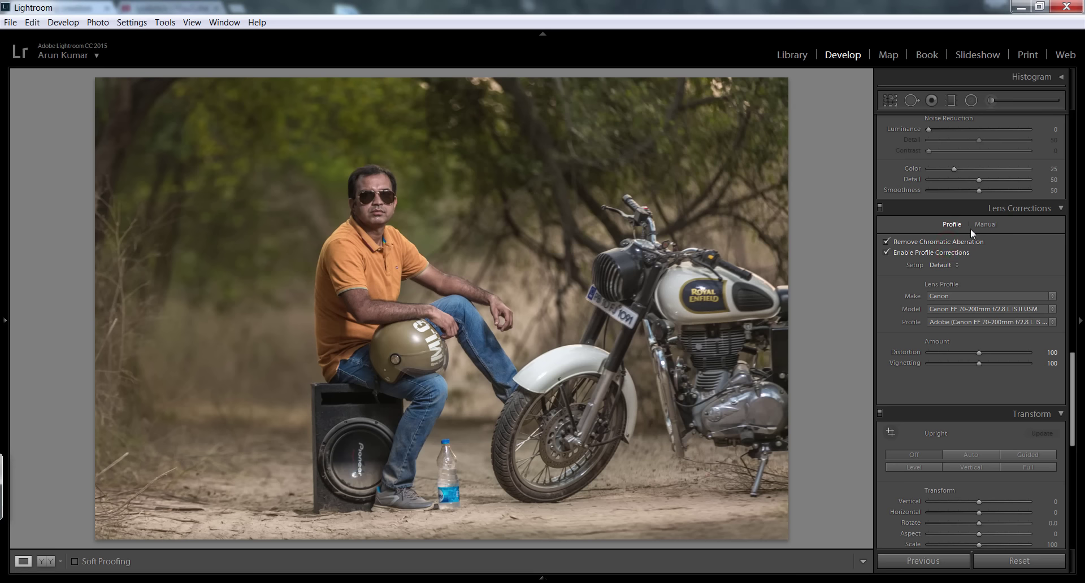
Drag a graduated filter up from the ground with Exposure -0.45 and commit it
left_click(952, 101)
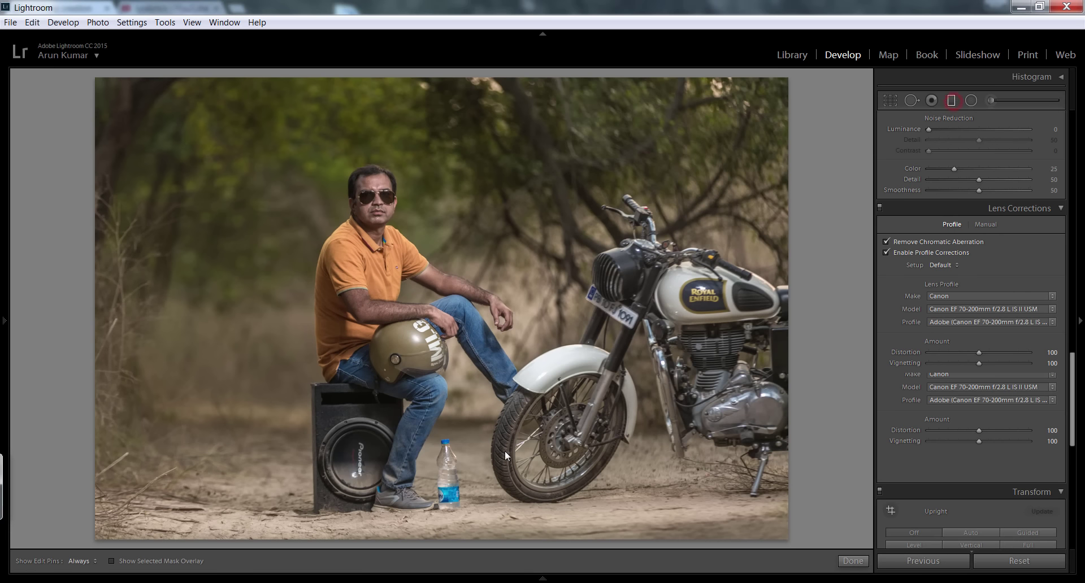
left_click_drag(500, 458, 508, 305)
left_click_drag(987, 180, 972, 179)
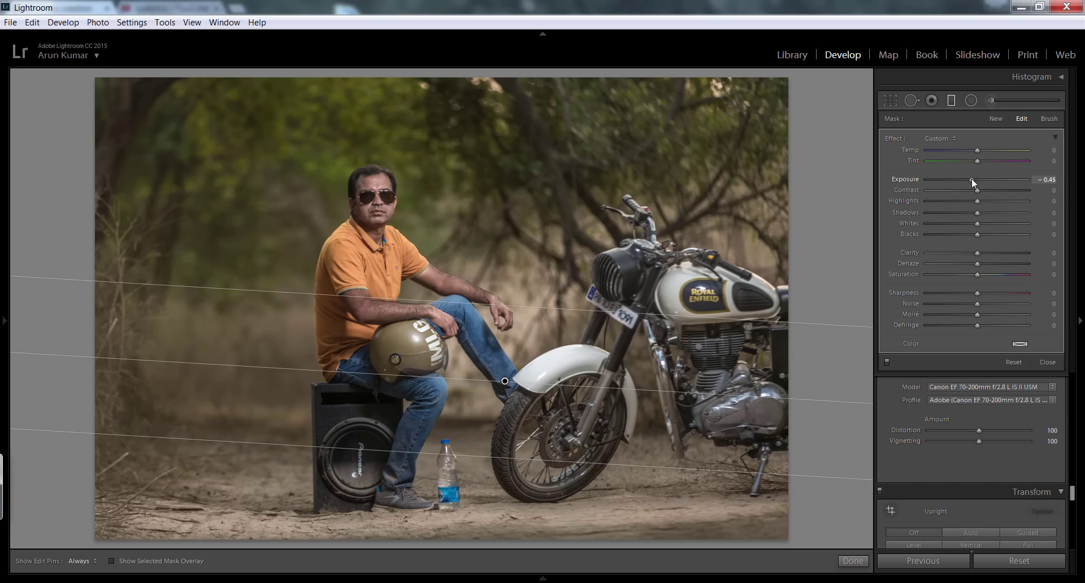
left_click(852, 561)
left_click_drag(1072, 396, 1072, 156)
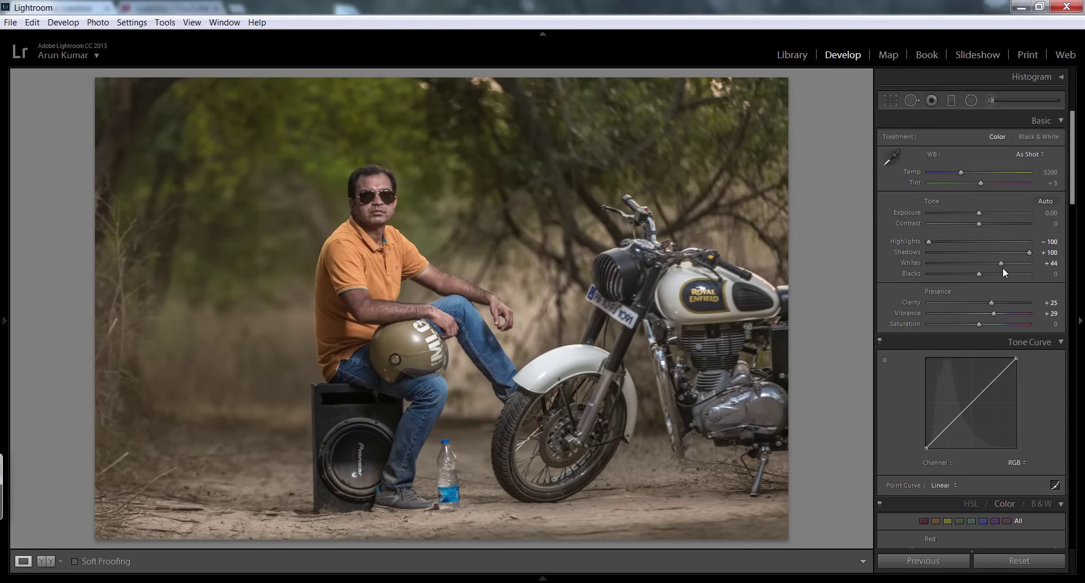
Lower Whites to +31 and send the photo to Adobe Photoshop CC 2015.5 via Edit In
mouse_move(1000, 266)
left_mouse_down()
mouse_move(984, 267)
mouse_move(994, 266)
left_mouse_up()
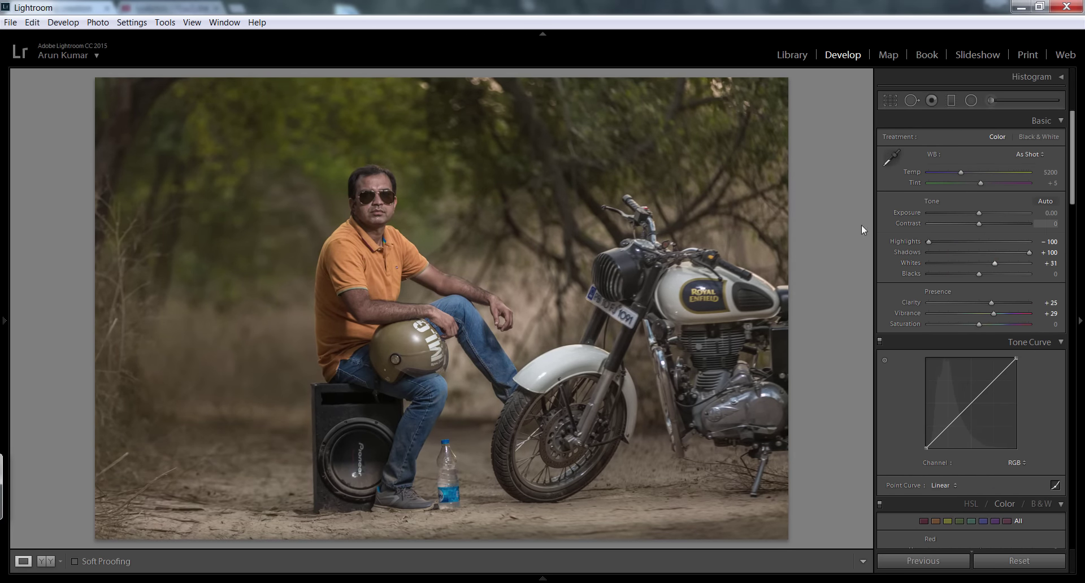
right_click(637, 222)
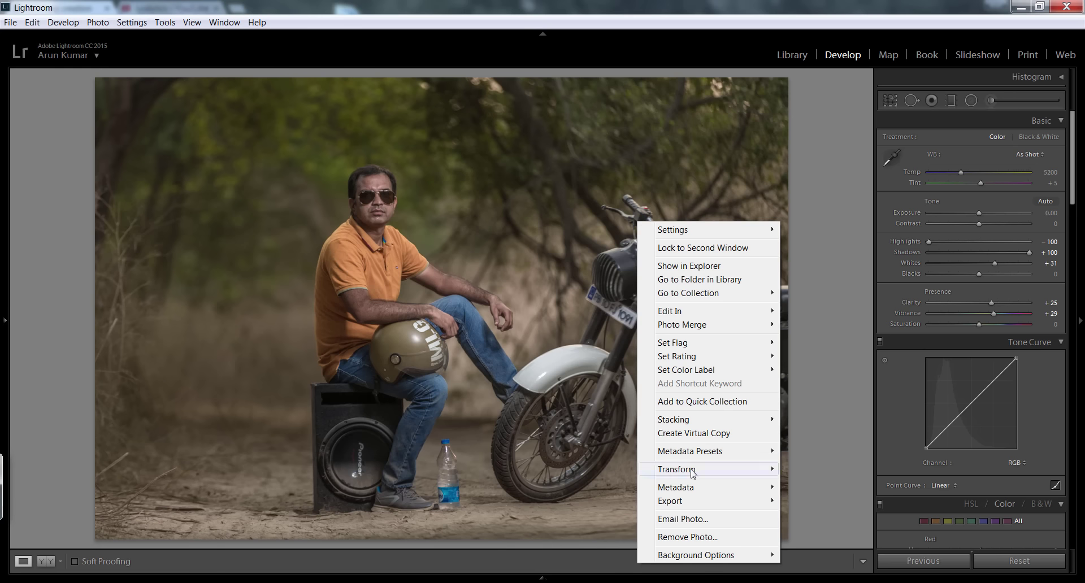
left_click(821, 280)
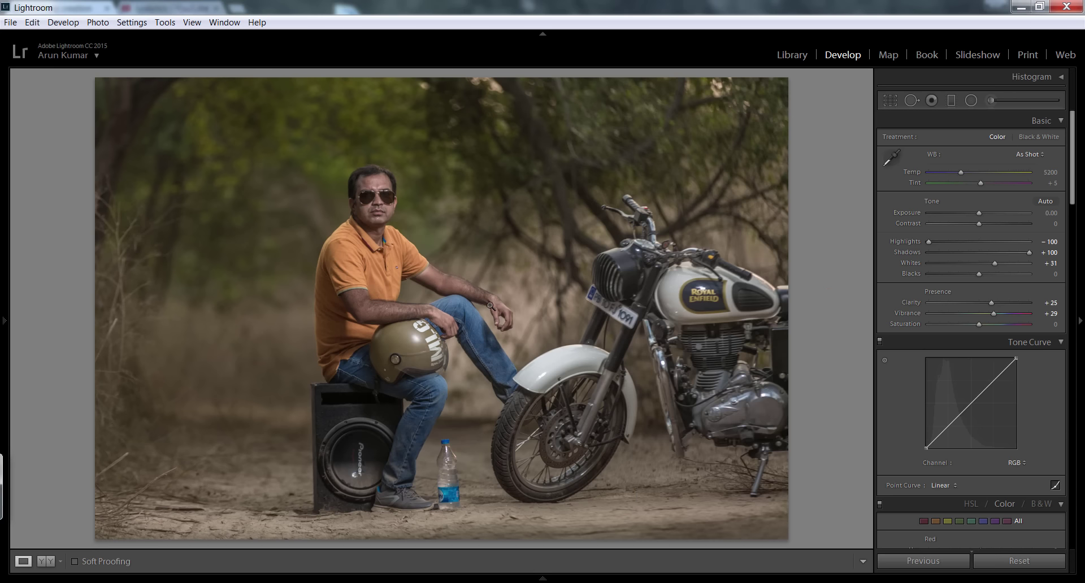
right_click(492, 304)
mouse_move(559, 331)
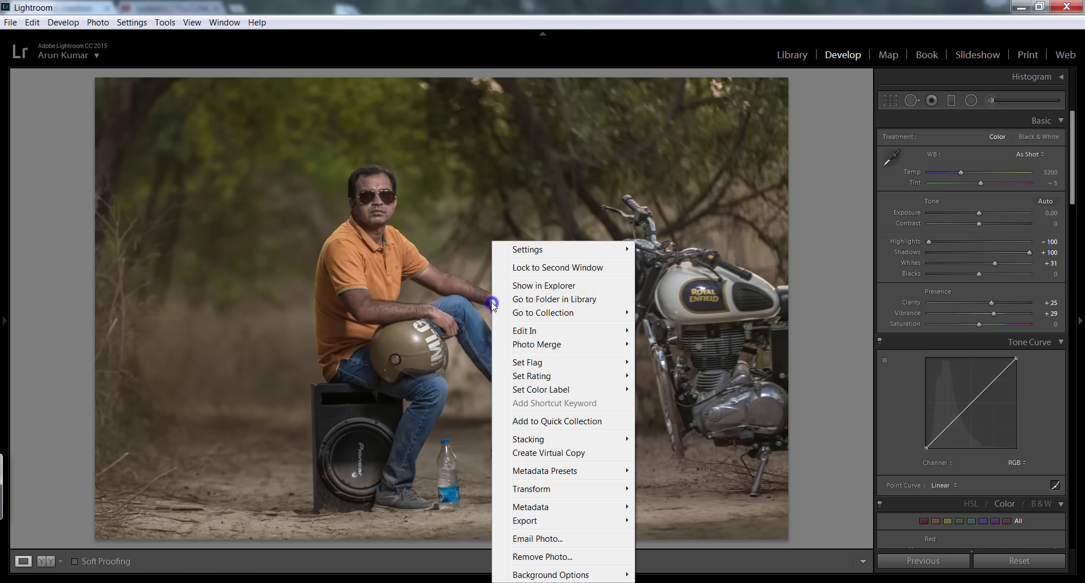
left_click(613, 329)
left_click(667, 331)
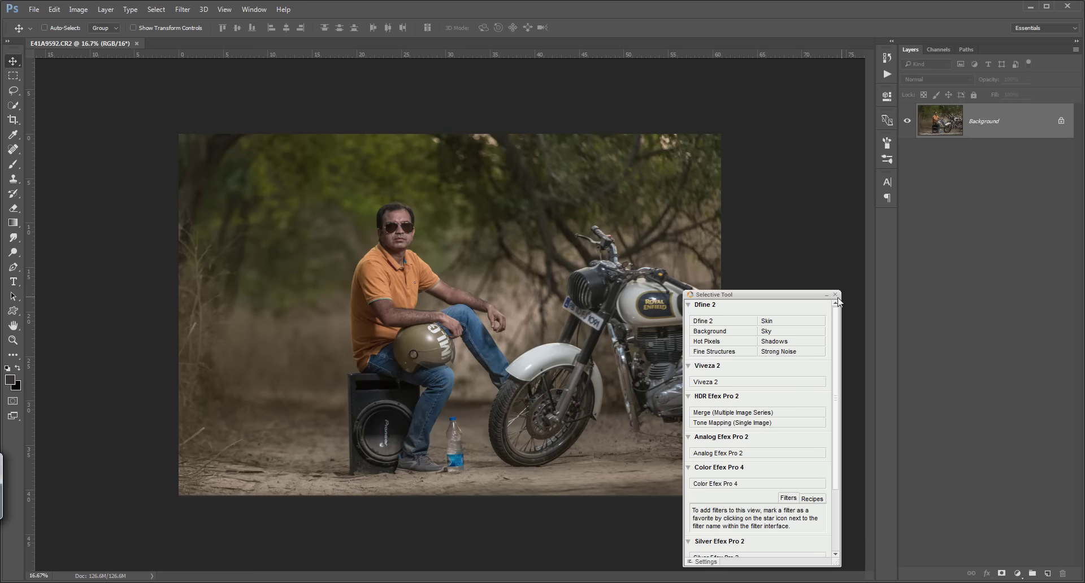
Close the Nik Selective Tool panel and duplicate the Background layer into Layer 1
left_click(835, 295)
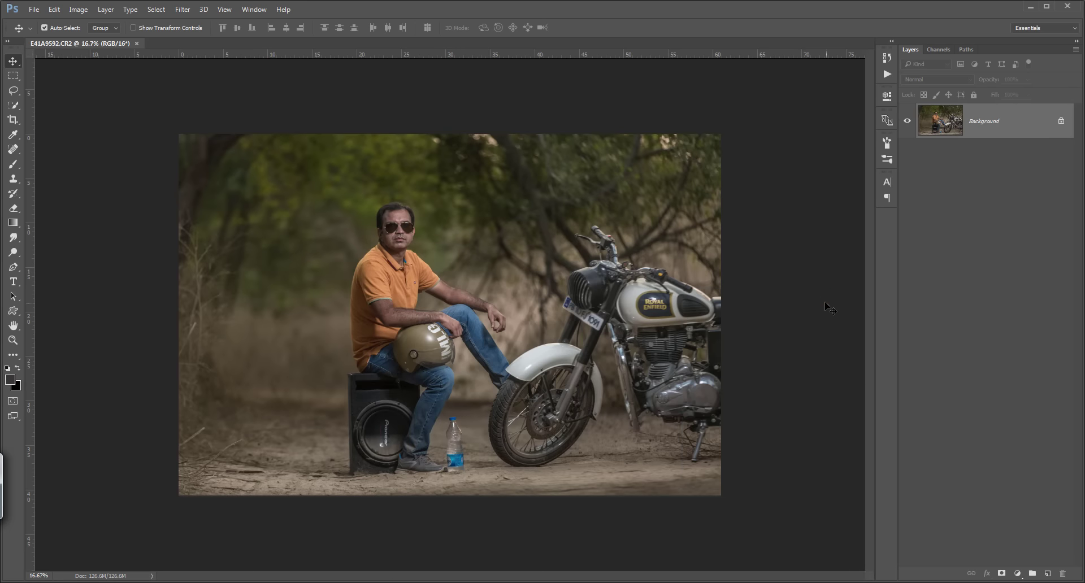
key("ctrl+j")
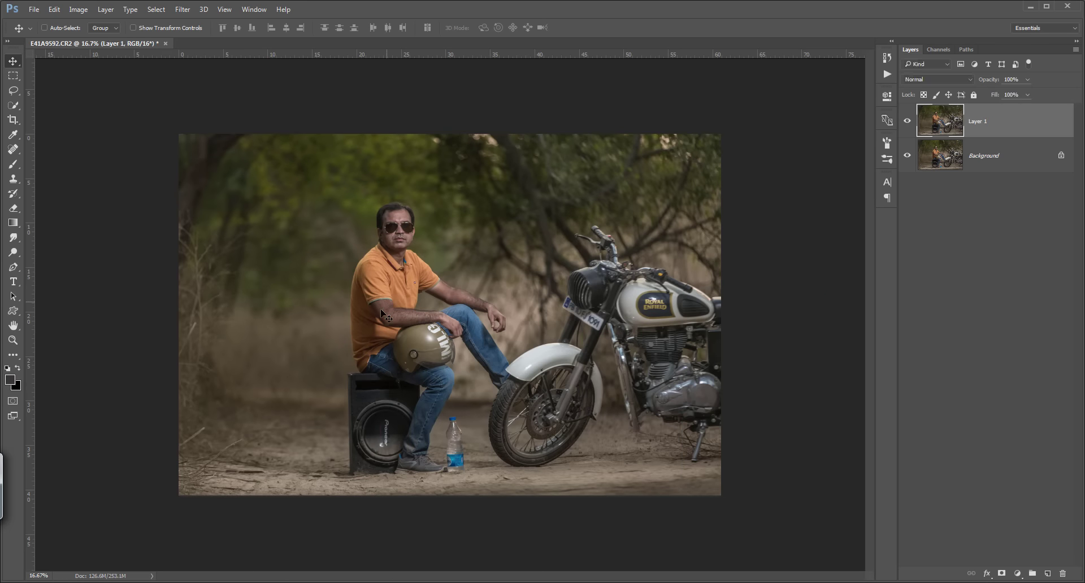
Begin a Pen tool path around the subjects at the speaker's bottom-left corner
key("p")
scroll(350, 459, "up", 3)
scroll(362, 475, "up", 3)
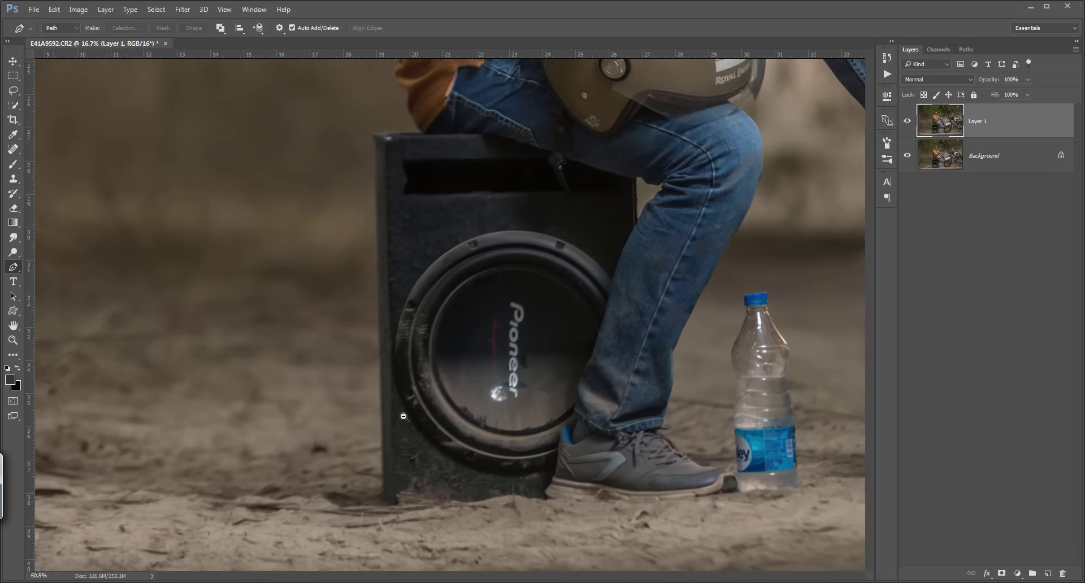
left_click(386, 495)
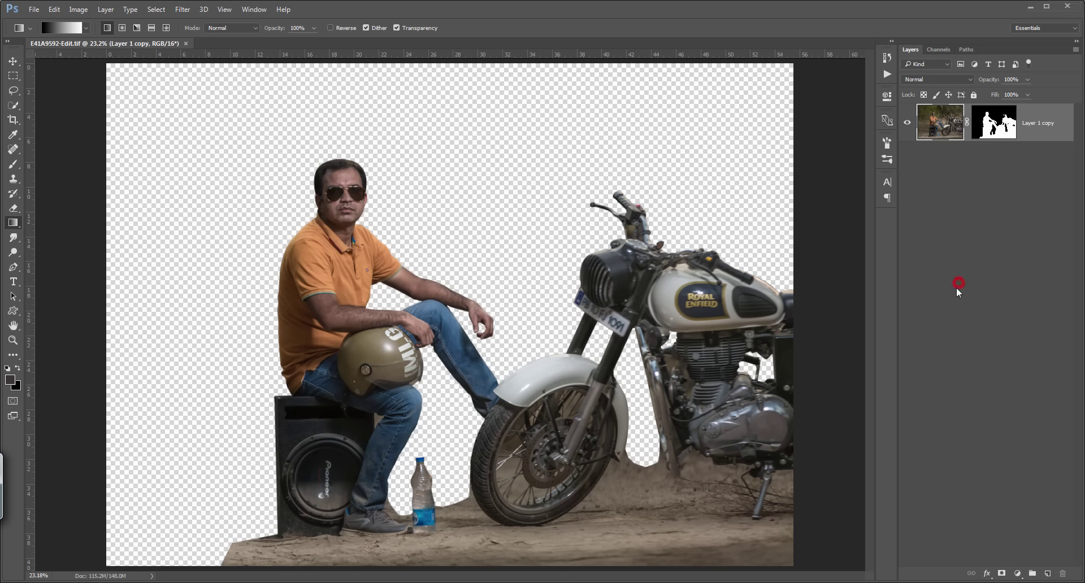
Select Layer 0 beneath Group 1's masked cutout to add a fill layer above it
left_click(996, 126)
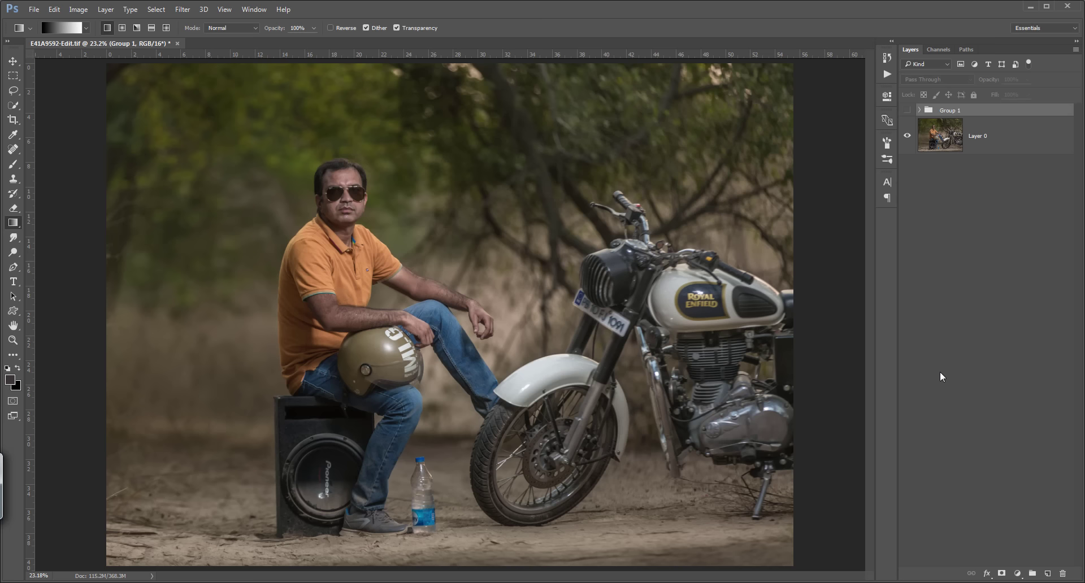
left_click(964, 258)
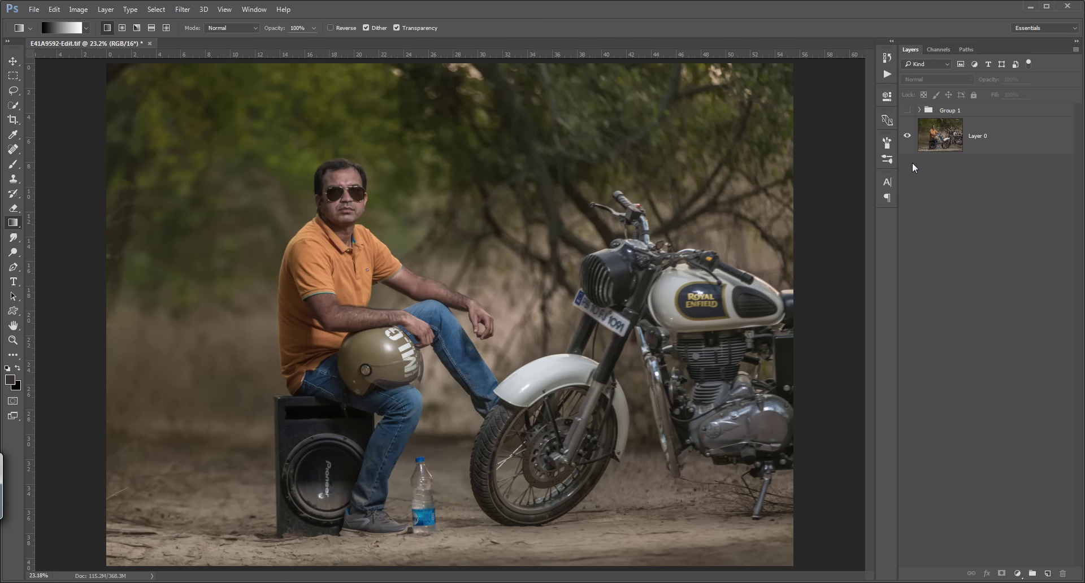
left_click(978, 146)
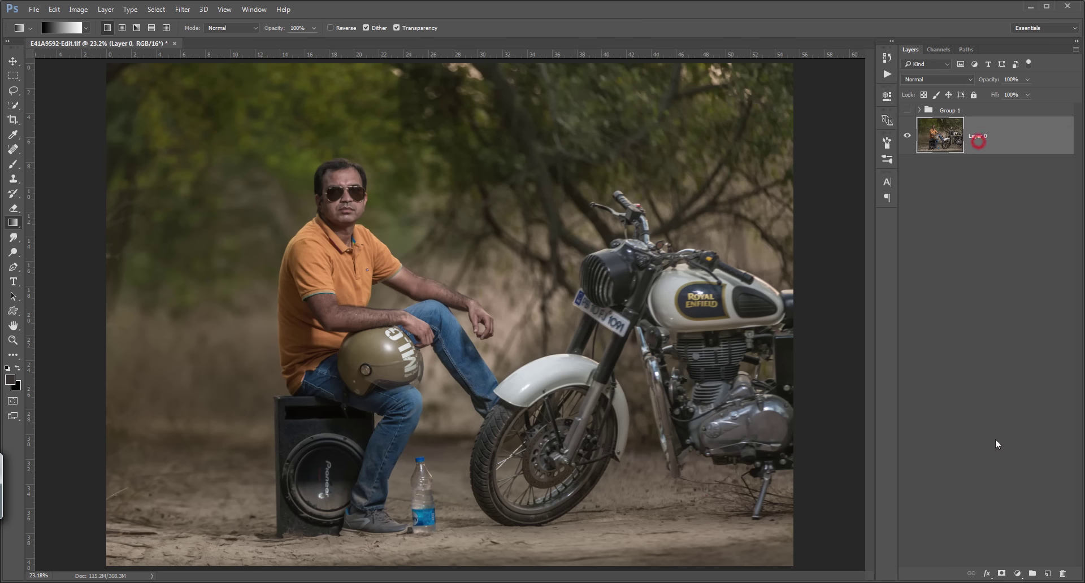
left_click(1018, 573)
Add a grey Color Fill 1 layer and move it below Layer 0
left_click(964, 305)
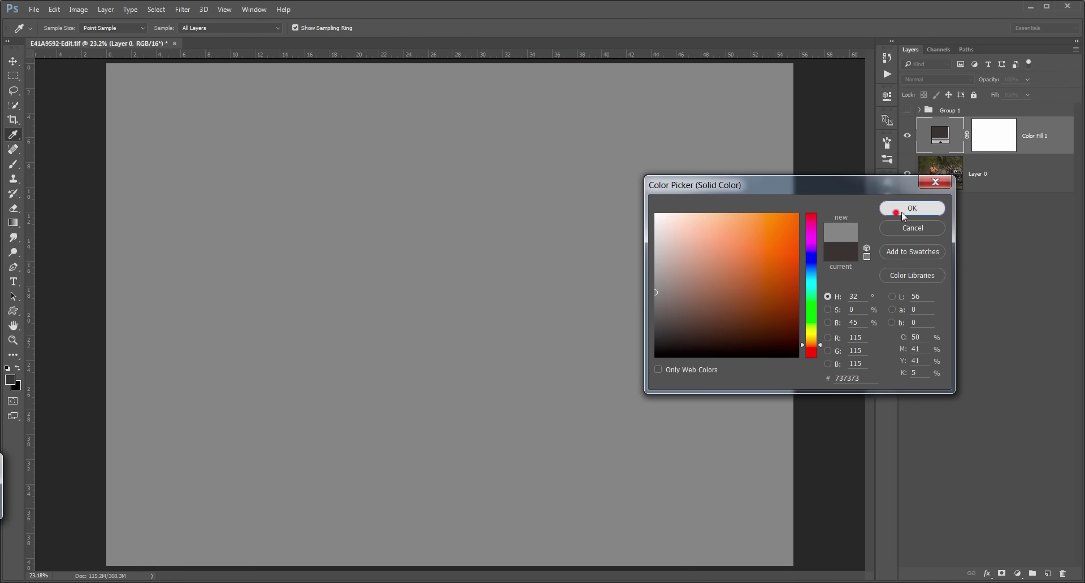
left_click(912, 208)
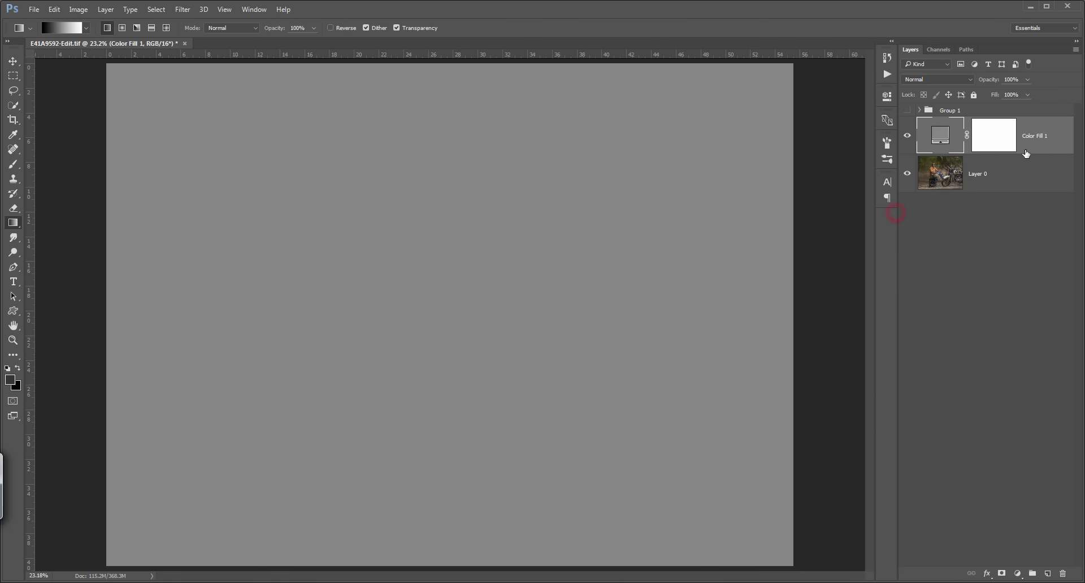
left_click_drag(1026, 144, 1004, 168)
Hide Layer 0 and make the cut-out layer inside Group 1 visible
left_click(937, 148)
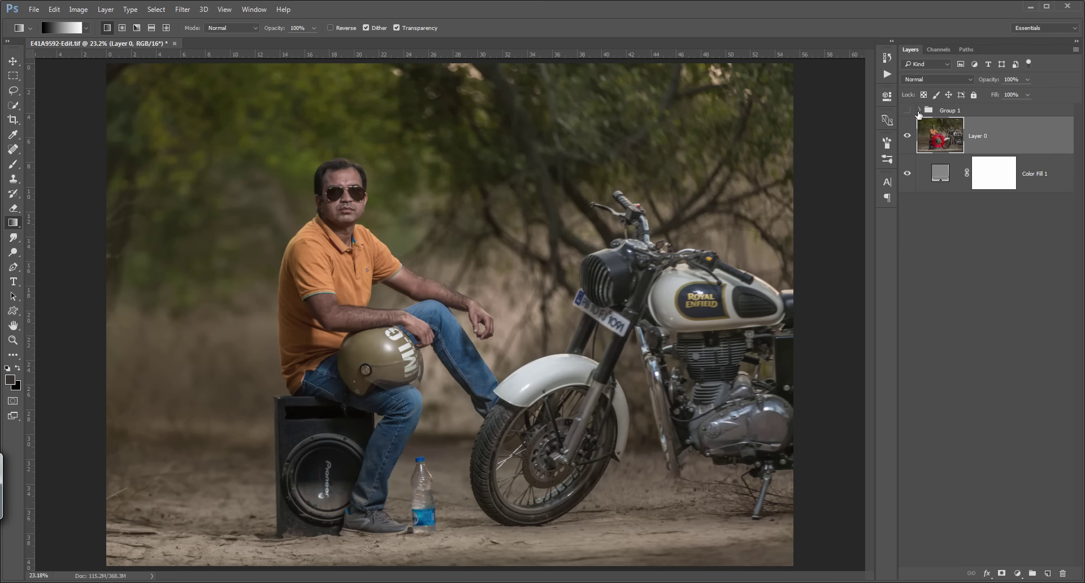
left_click(908, 136)
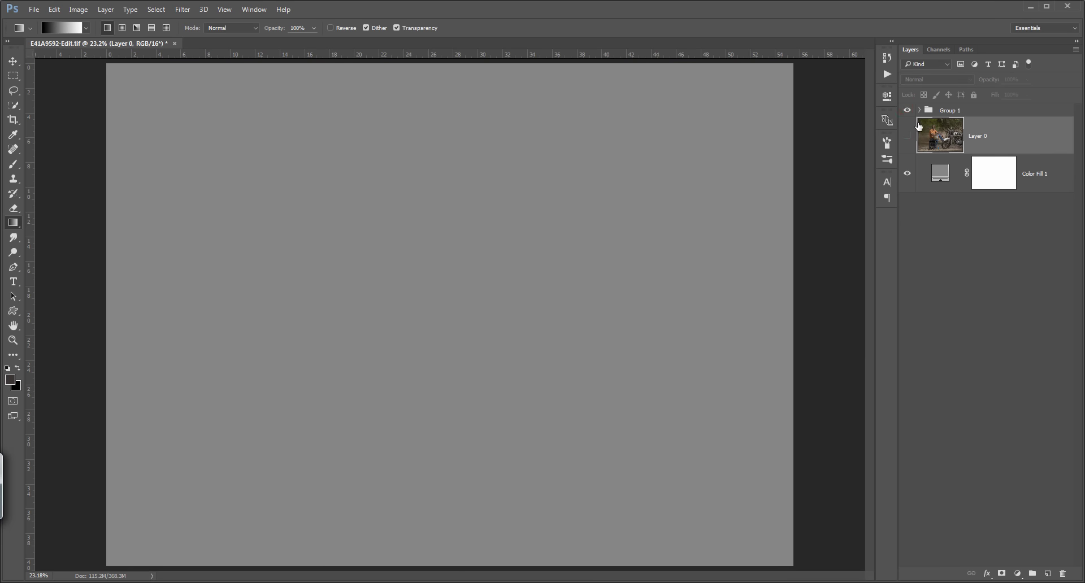
left_click(919, 110)
left_click(907, 141)
left_click(919, 110)
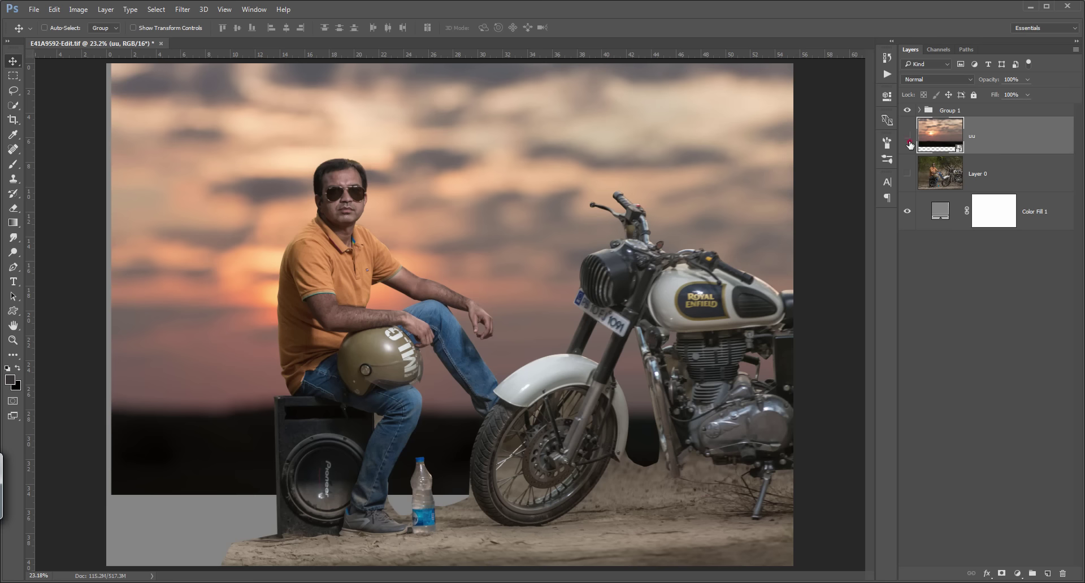
Duplicate the masked Layer 1 copy as Layer 1 copy 2 and delete its mask
left_click(908, 140)
left_click(919, 109)
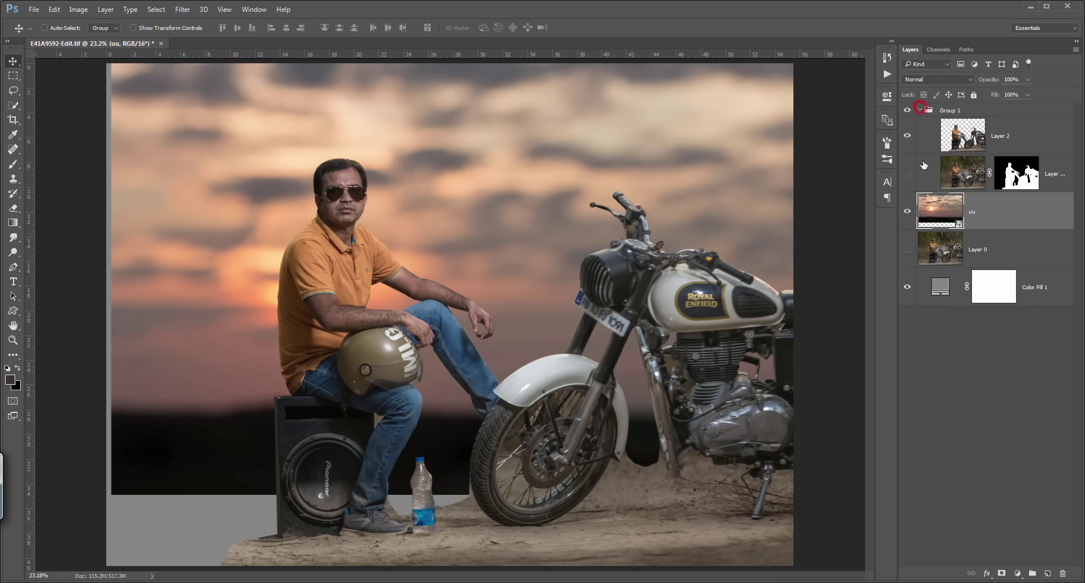
left_click(919, 187)
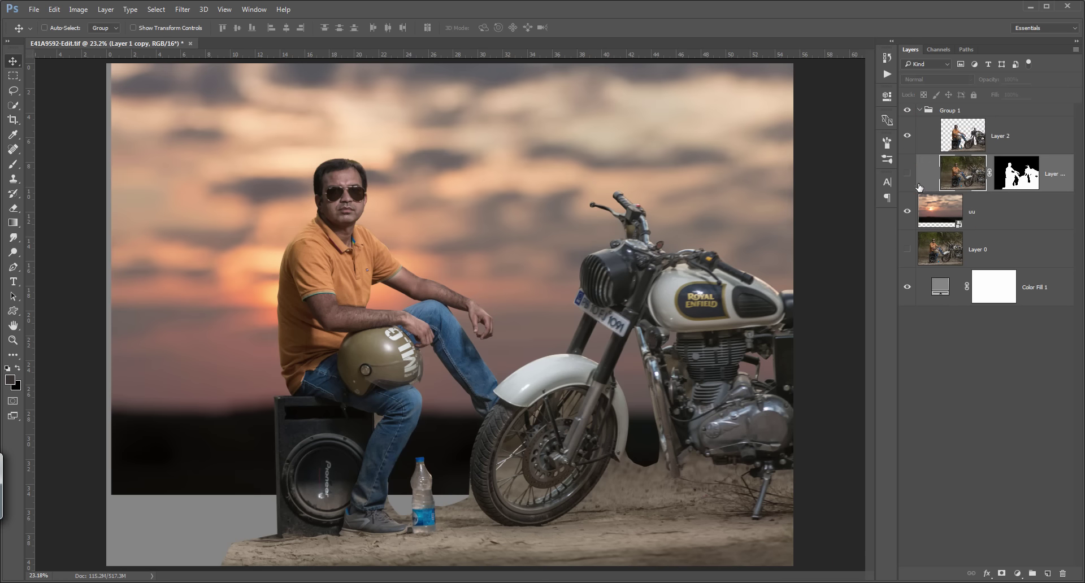
left_click(1015, 180)
key("ctrl+j")
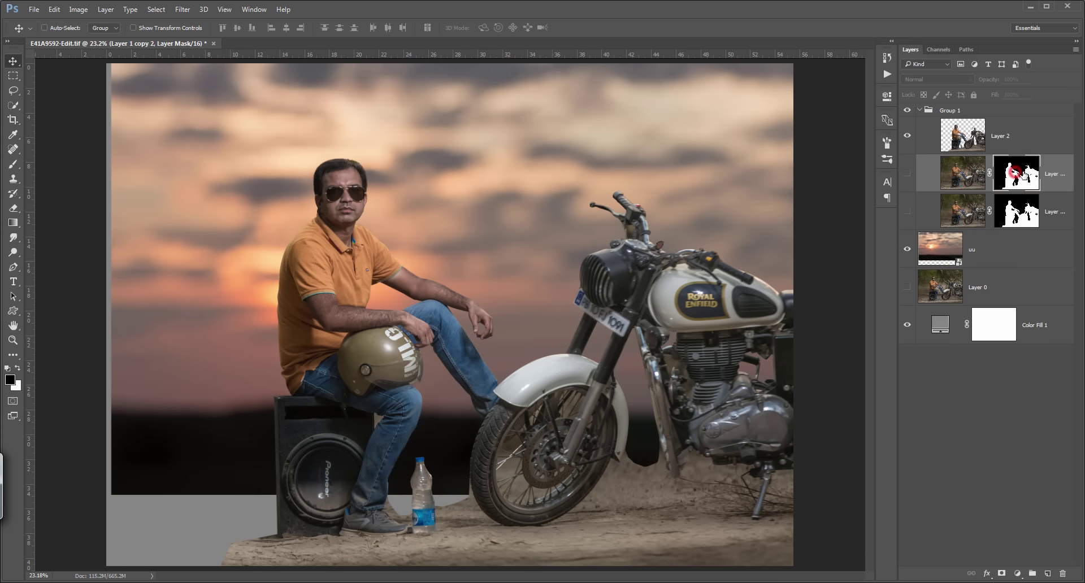
right_click(1015, 180)
left_click(995, 219)
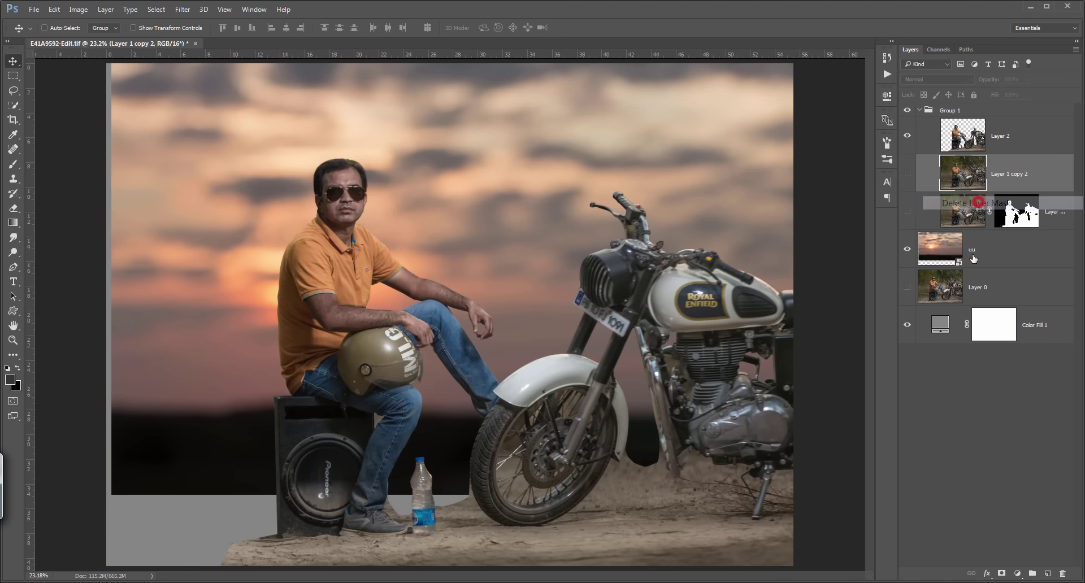
left_click(907, 173)
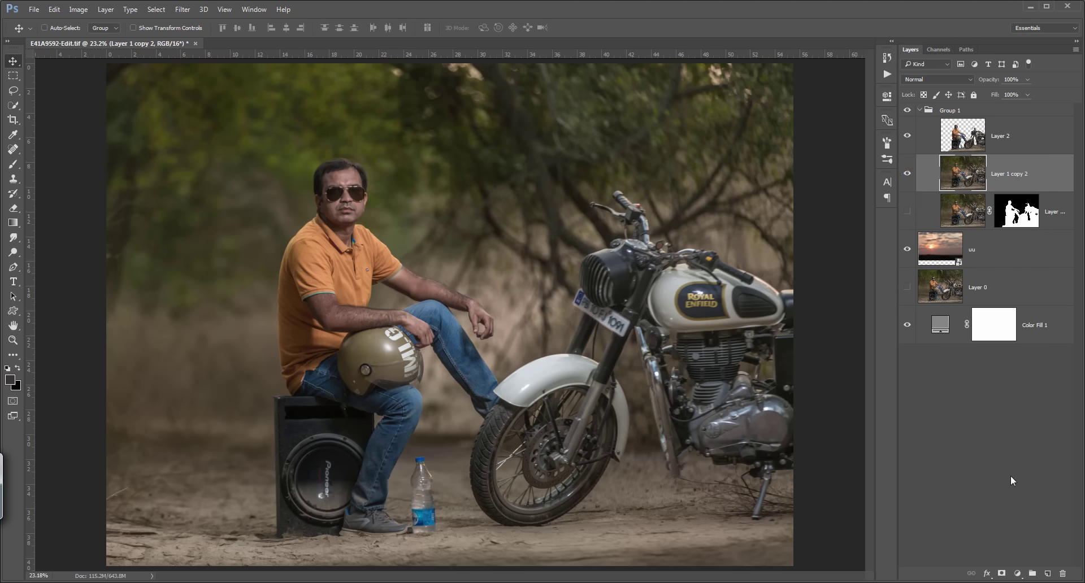
Add a white mask to Layer 1 copy 2 with a gradient fading the ground into the sunset
left_click(1002, 573)
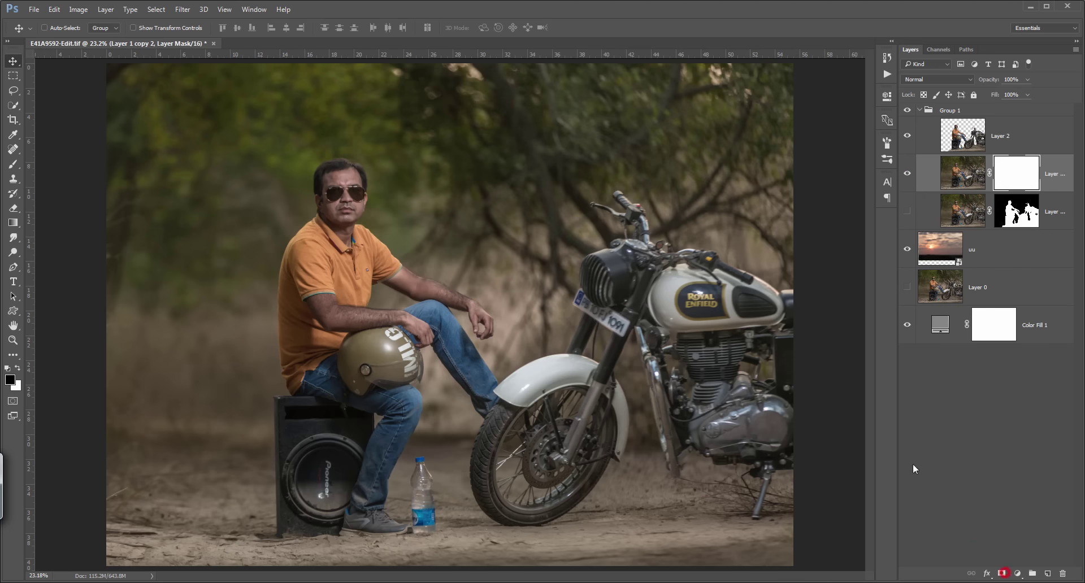
left_click(13, 223)
left_click_drag(438, 419, 431, 535)
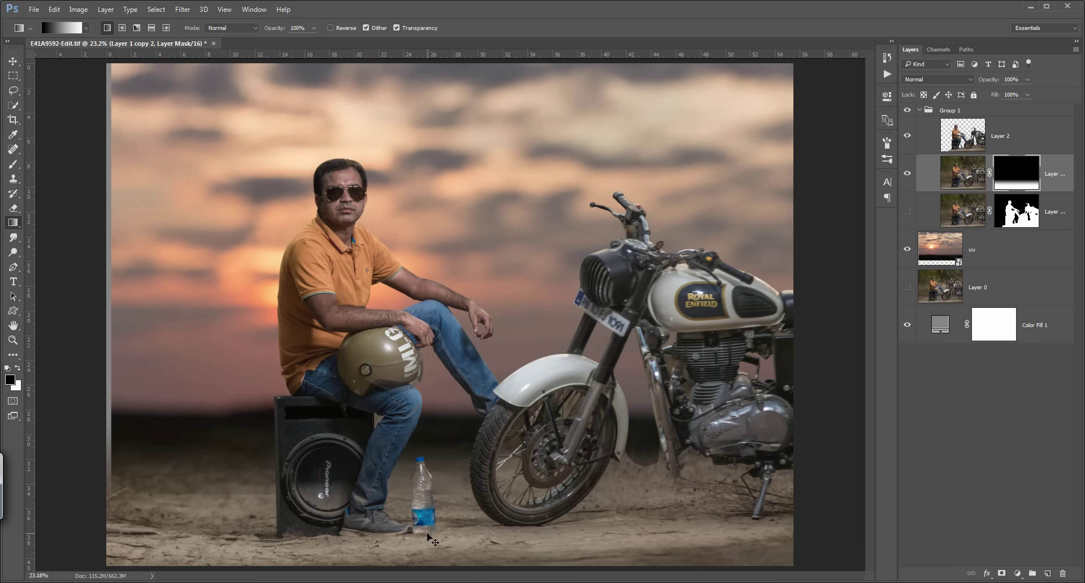
key("ctrl+z")
left_click_drag(462, 305, 462, 478)
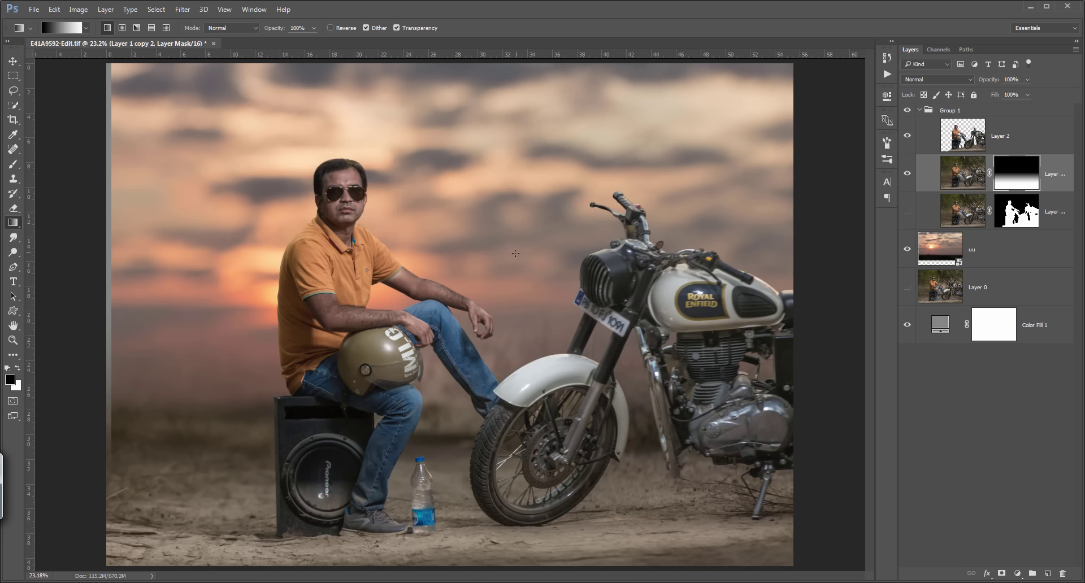
left_click(910, 251)
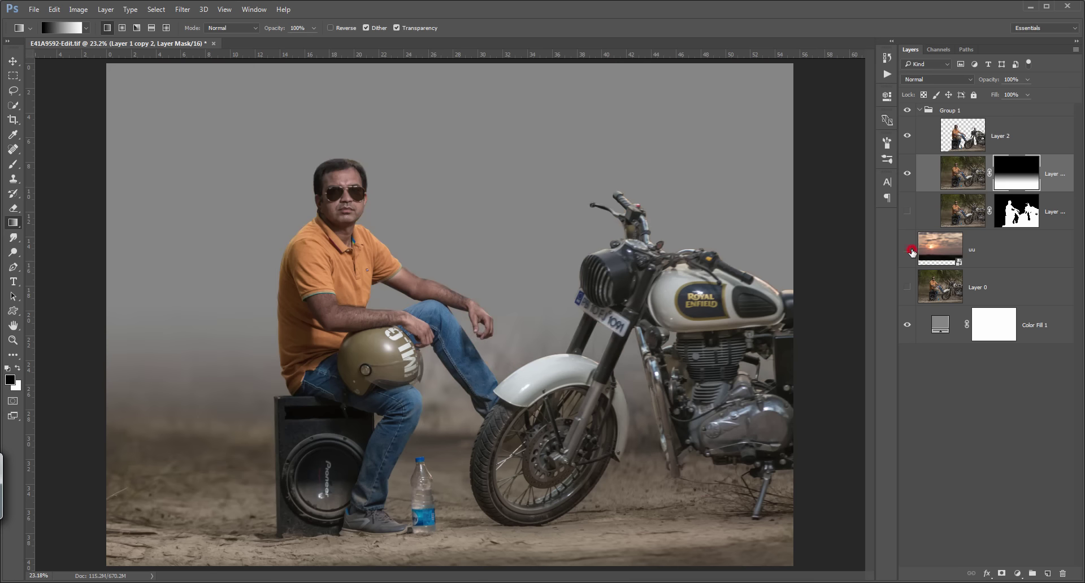
Crop a thin strip off the left side of the composite
left_click(13, 119)
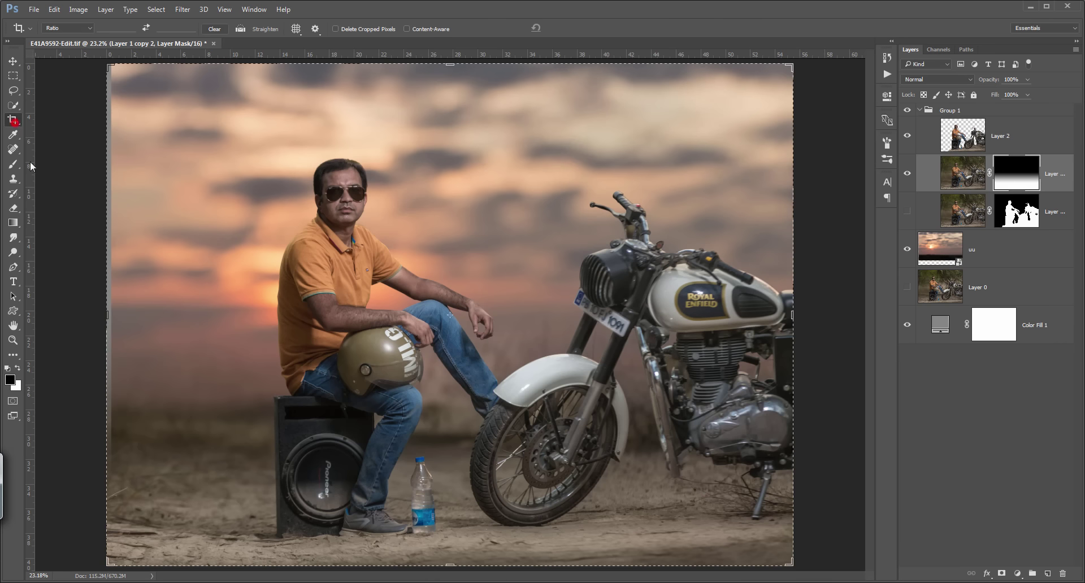
left_click_drag(107, 315, 120, 315)
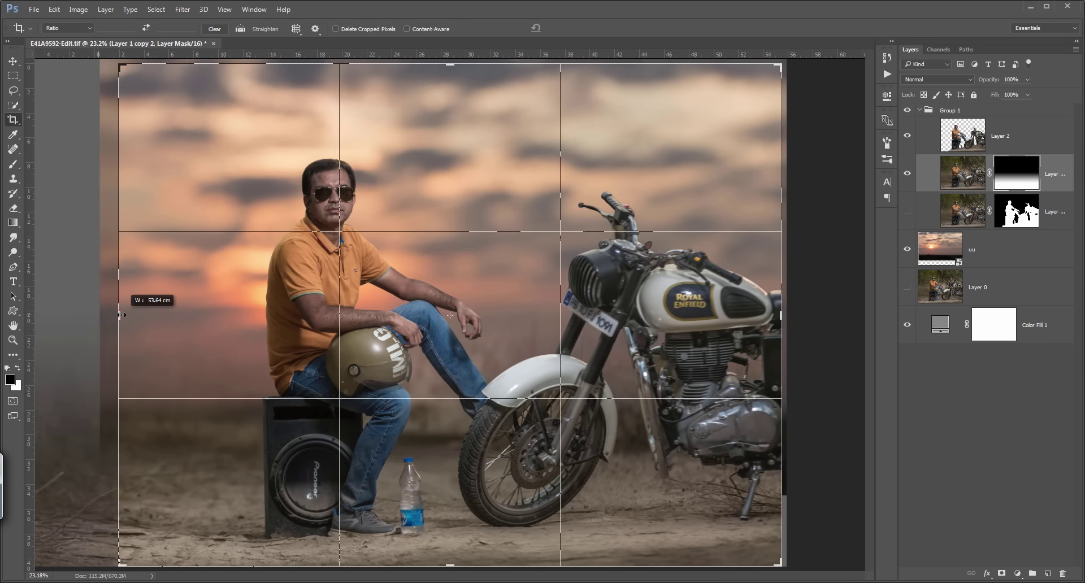
key("Return")
Save the TIFF document and toggle the uu sky layer to compare
key("ctrl")
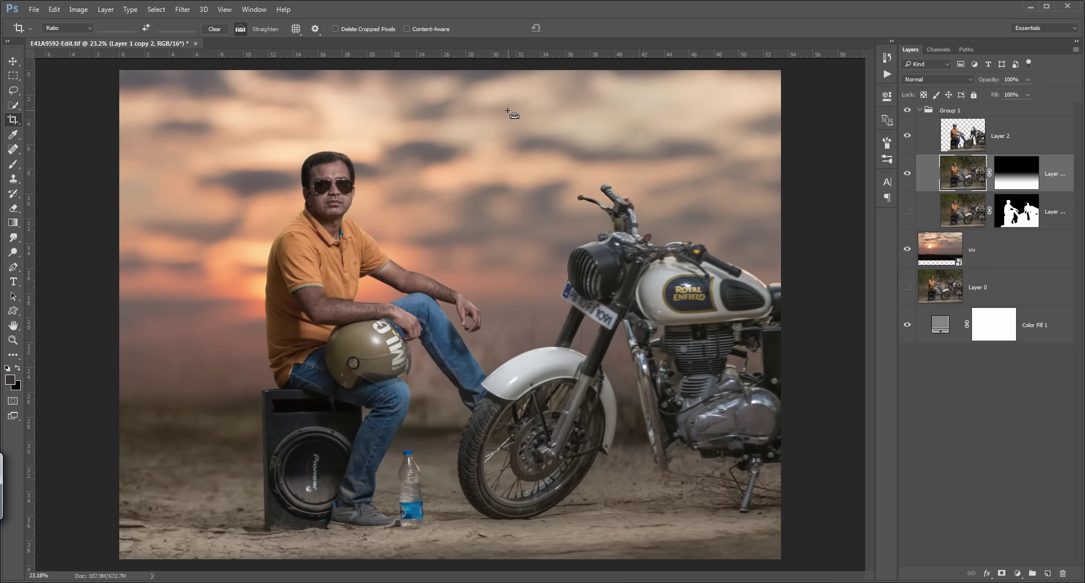
key("ctrl")
key("ctrl+s")
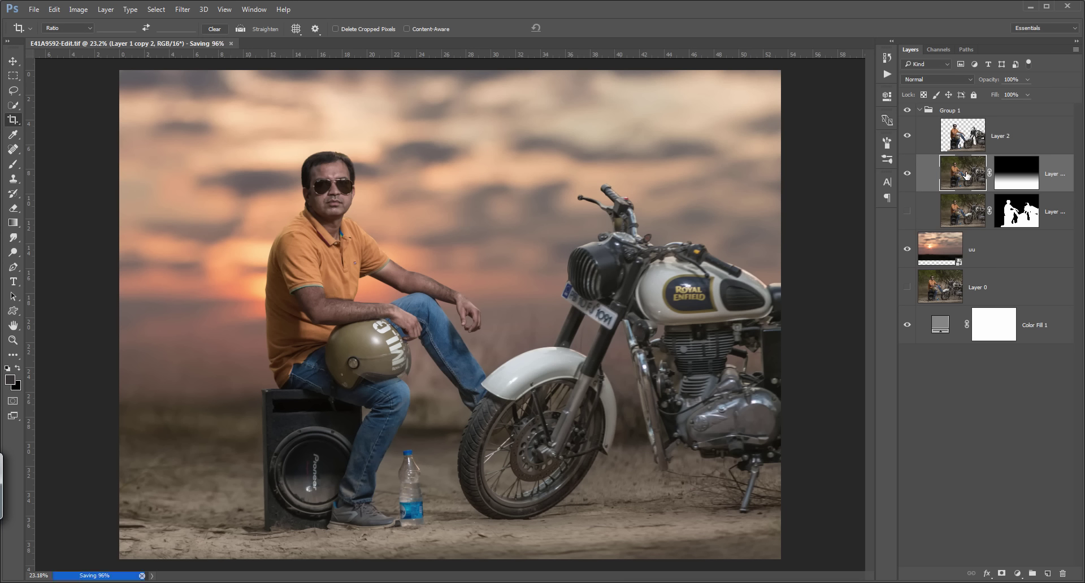
left_click(908, 252)
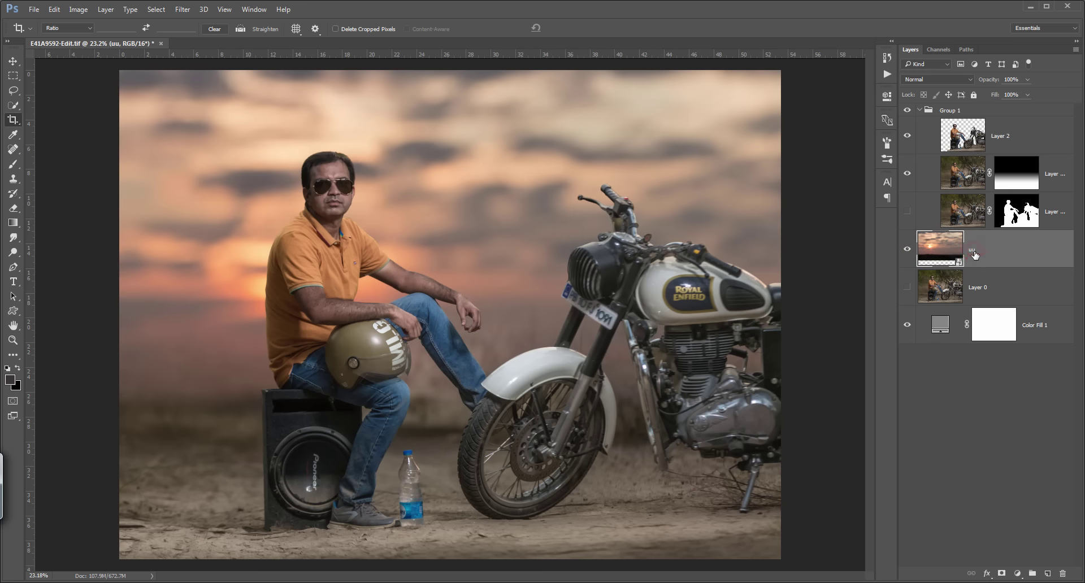
Rasterize the uu sunset sky layer
right_click(1024, 269)
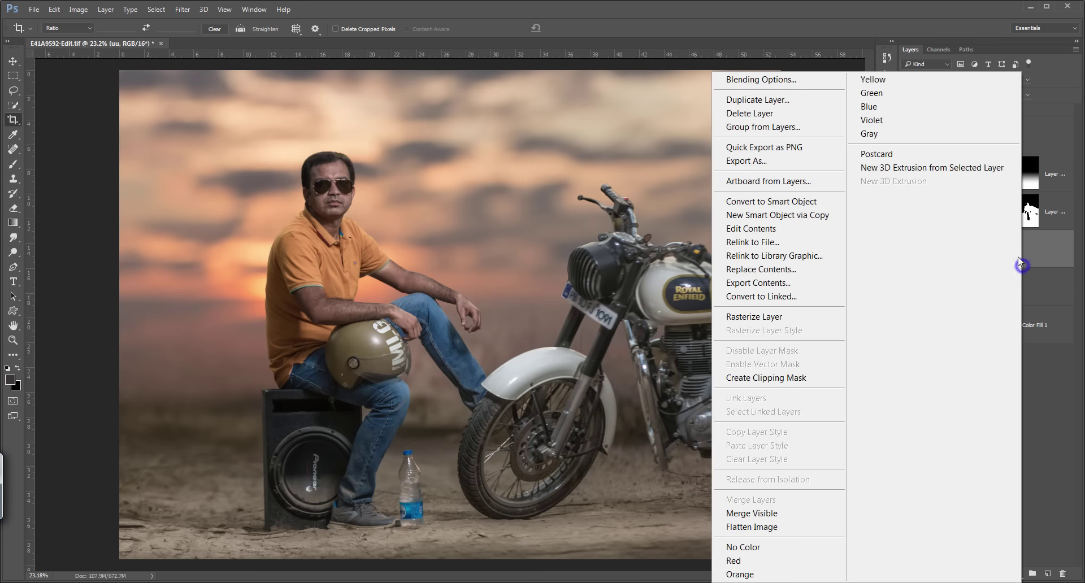
left_click(795, 318)
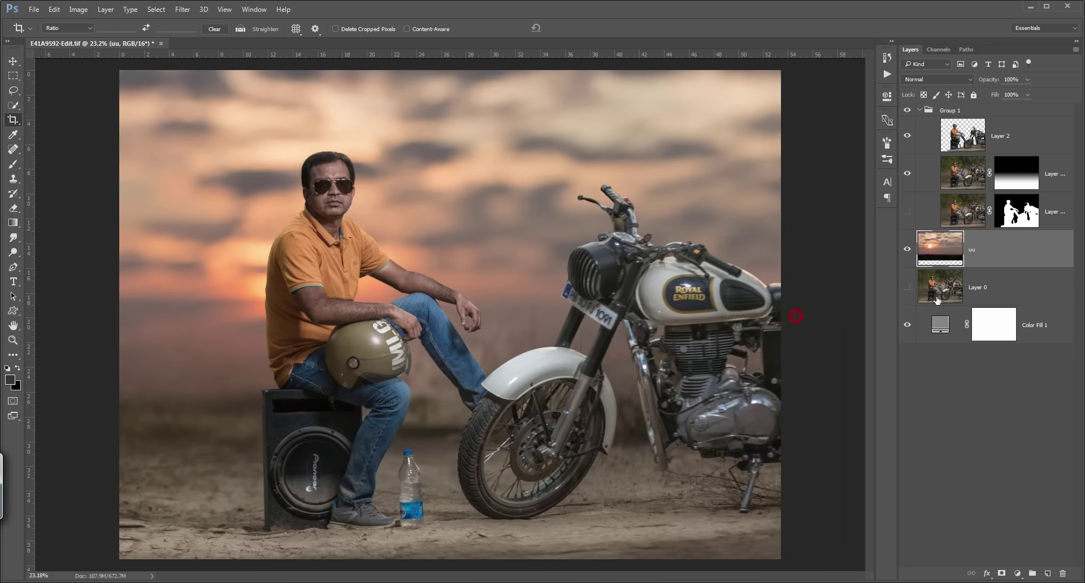
left_click(1018, 573)
left_click(992, 252)
Soften the uu sky layer with a Gaussian Blur of radius 48.4, then select Group 1
left_click(182, 10)
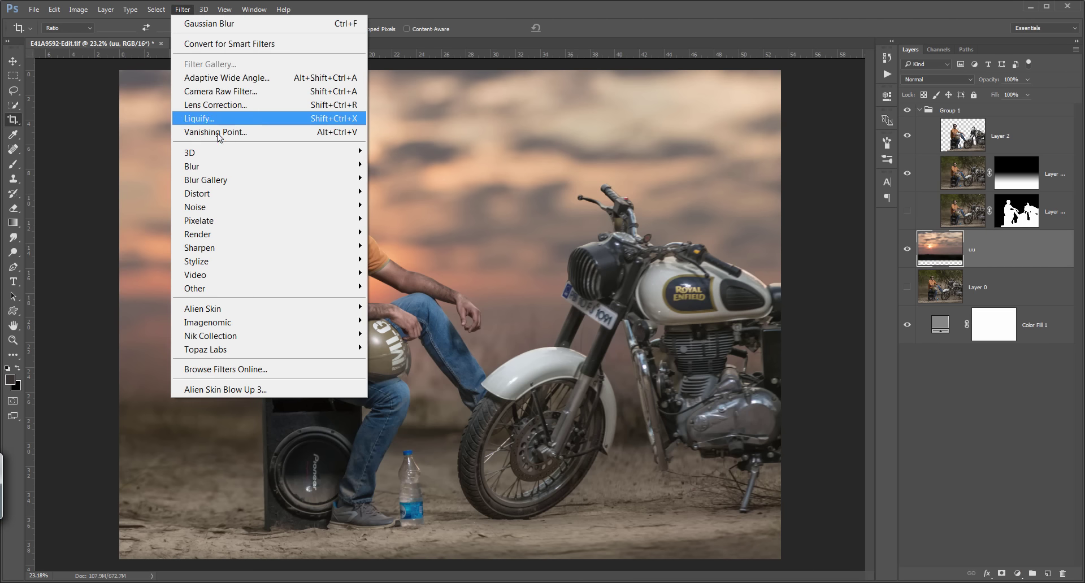
left_click(243, 180)
mouse_move(270, 166)
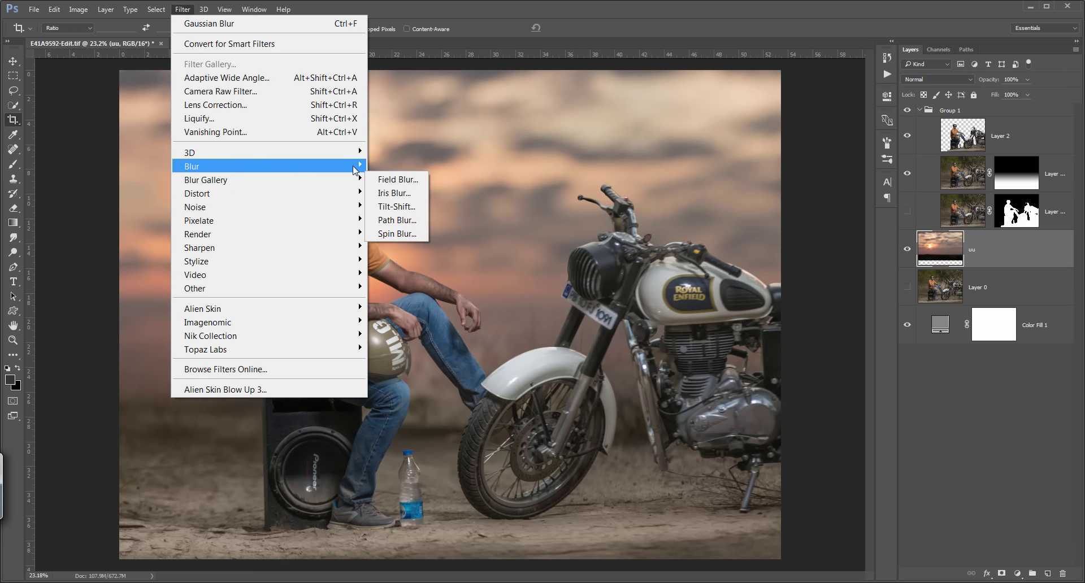
left_click(407, 222)
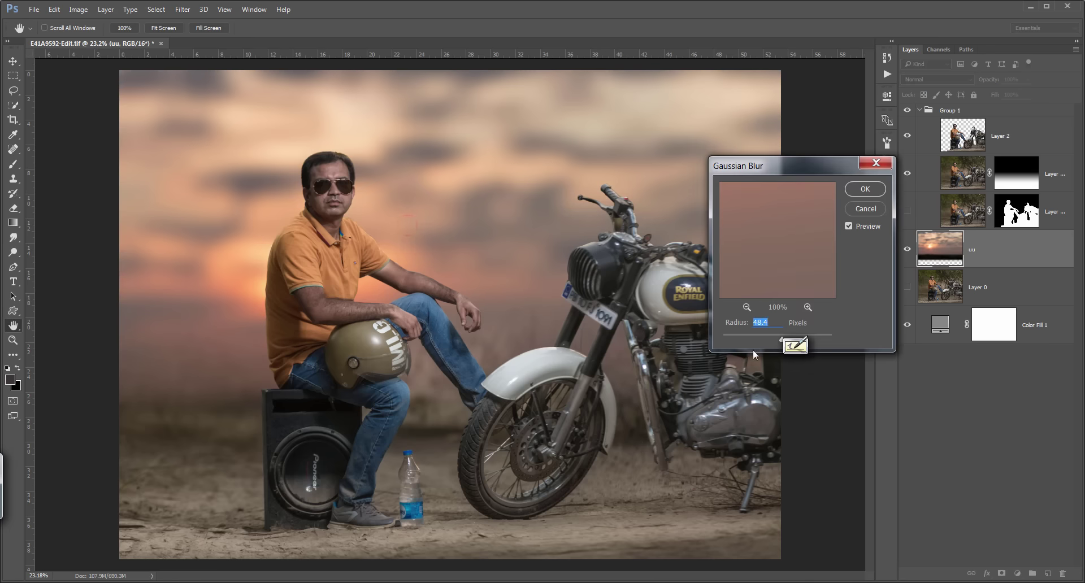
left_click(864, 189)
key("c")
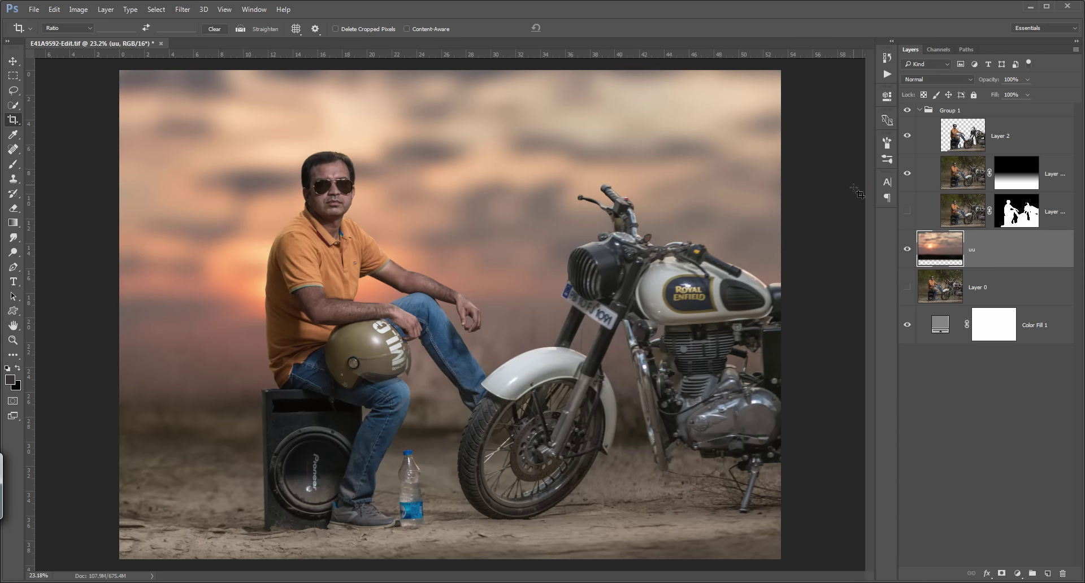
left_click(970, 109)
left_click(1018, 574)
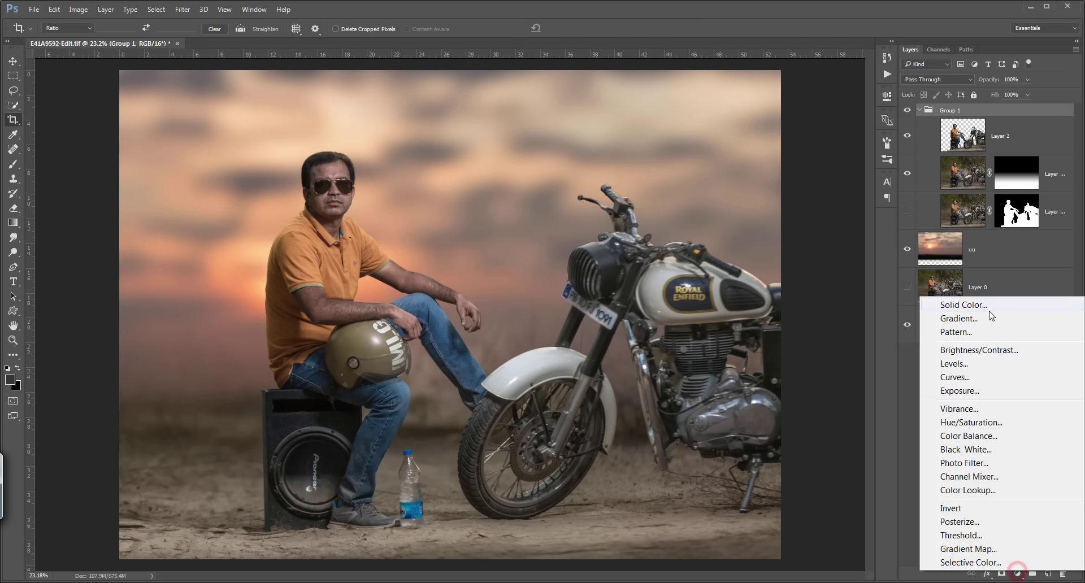
Add a Brightness/Contrast layer above Group 1 and lower brightness to darken the image
left_click(988, 352)
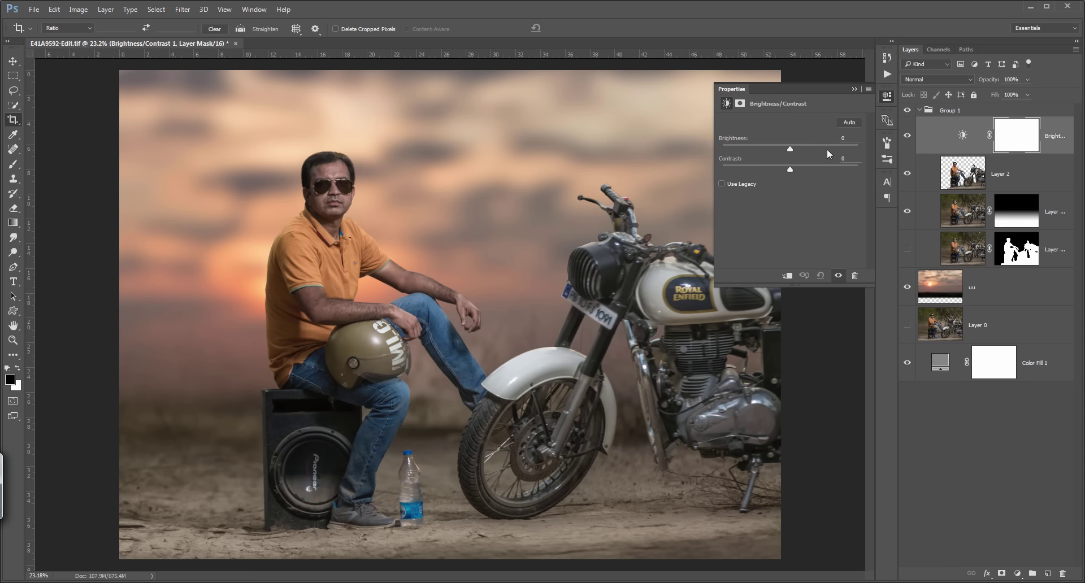
left_click_drag(974, 135, 973, 104)
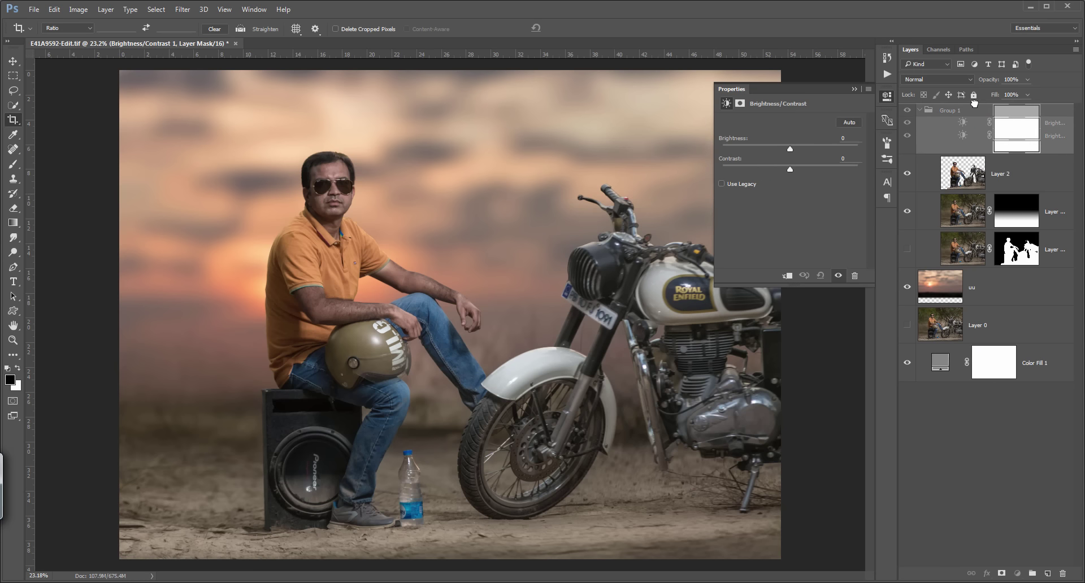
left_click_drag(974, 102, 916, 123)
left_click_drag(790, 151, 774, 150)
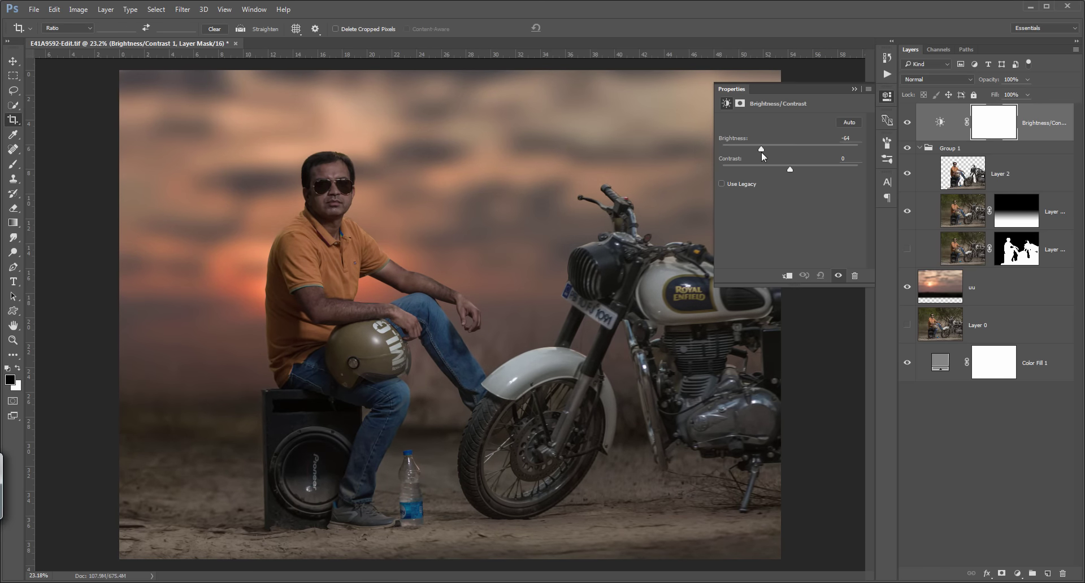
Mask the darkening with a top-to-bottom gradient to keep the sky bright, and set opacity to 72%
left_click(987, 114)
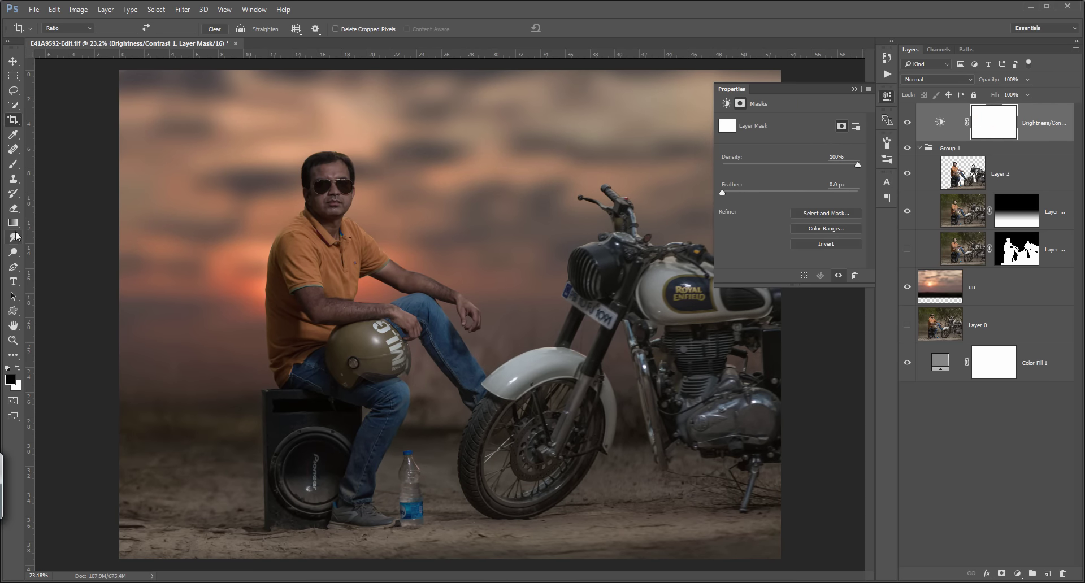
key("g")
left_click_drag(441, 250, 434, 511)
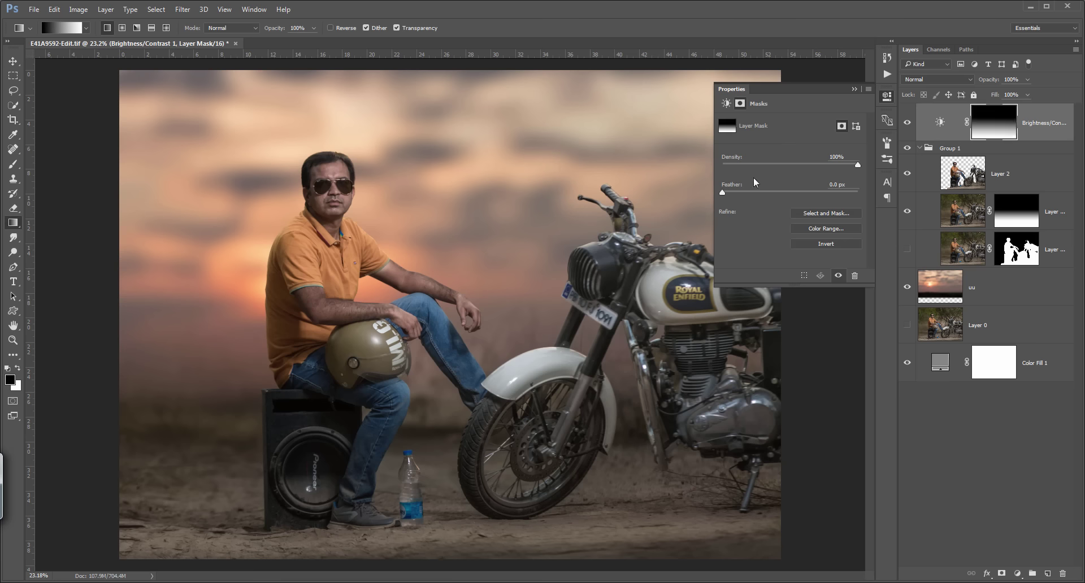
left_click(853, 89)
left_click(907, 122)
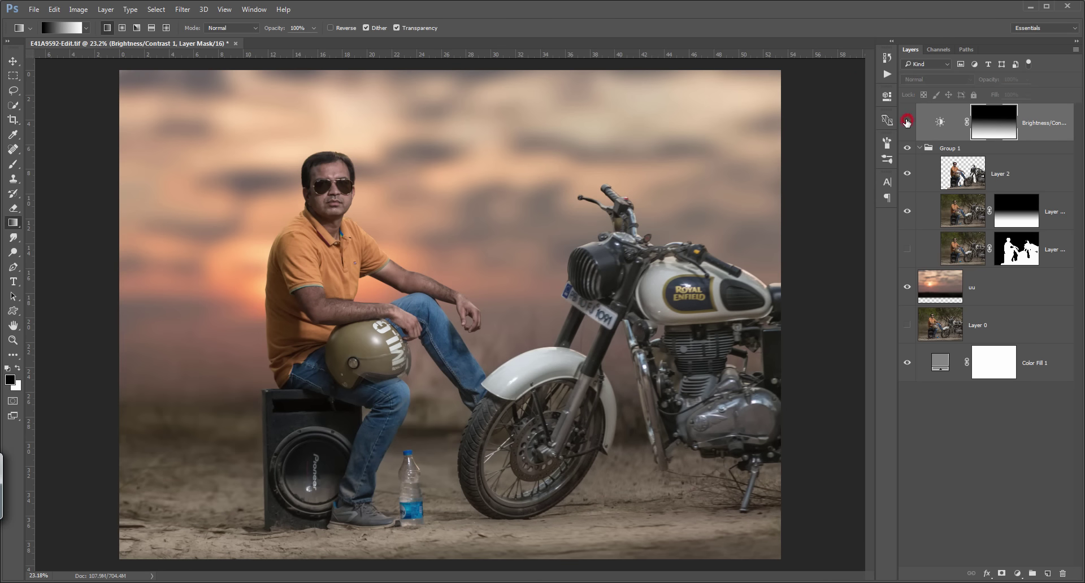
left_click(908, 121)
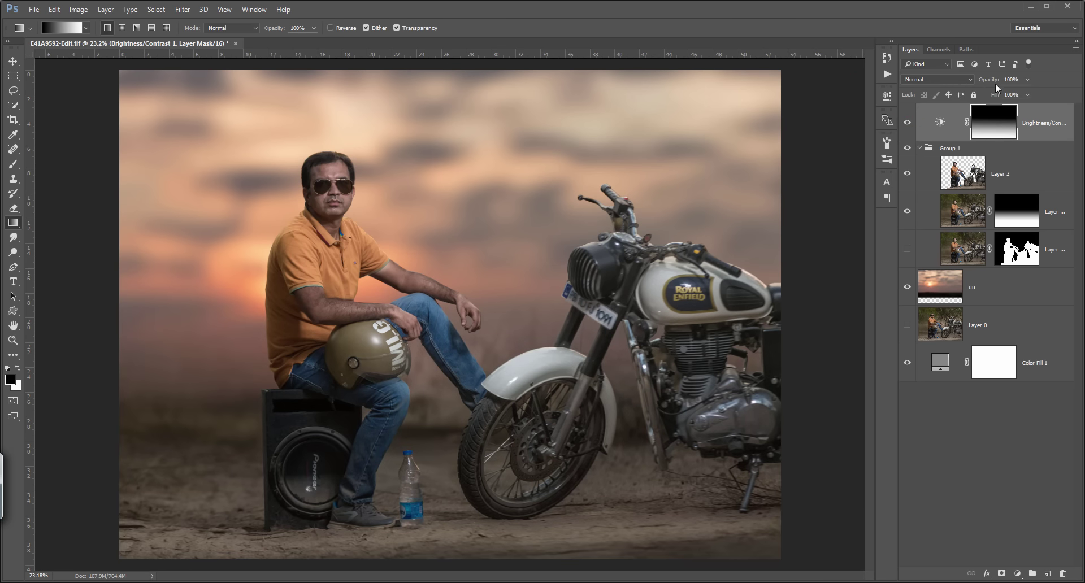
left_click_drag(992, 79, 978, 83)
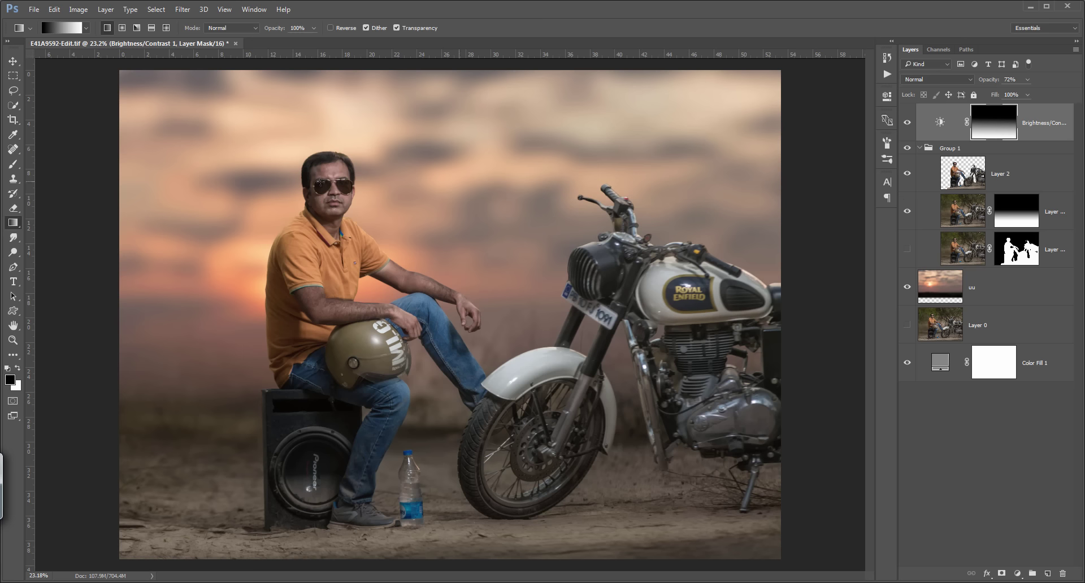
left_click(13, 120)
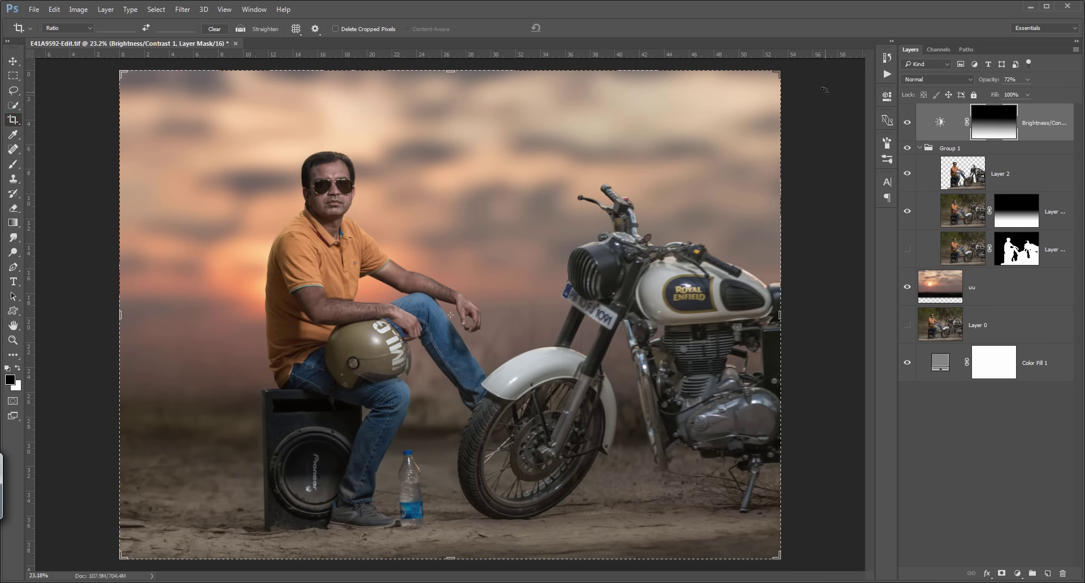
Crop a strip off the top of the photo and commit it
left_click_drag(450, 72, 449, 85)
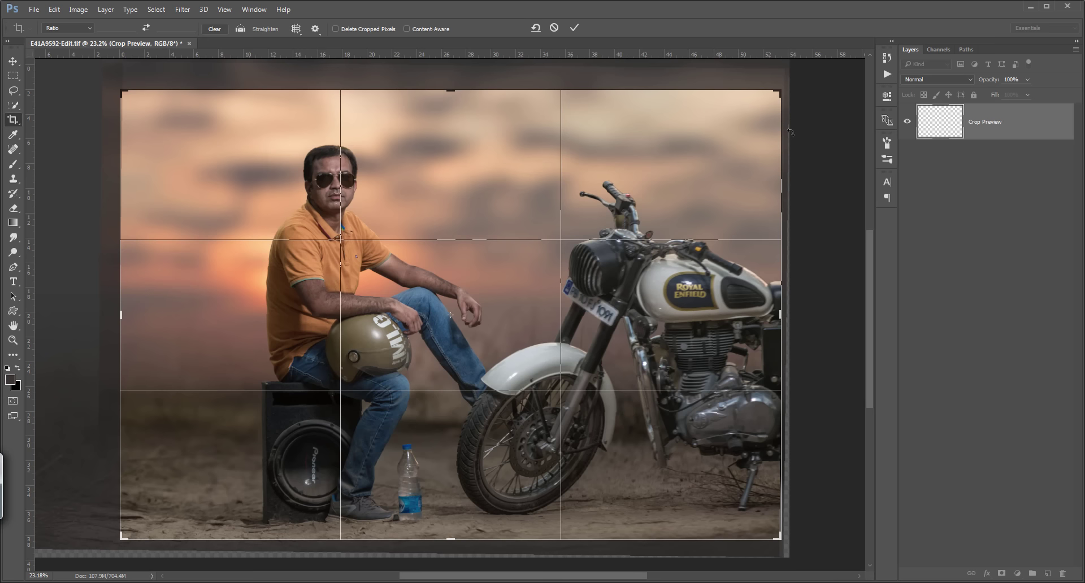
left_click(574, 27)
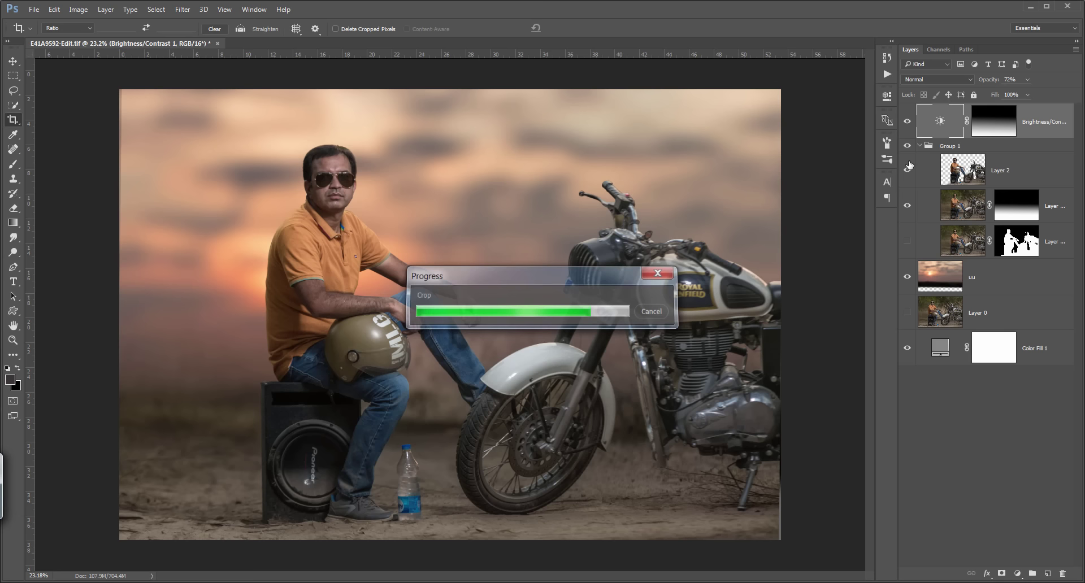
Add a Curves adjustment layer with only a very slight midpoint dip
left_click(1017, 573)
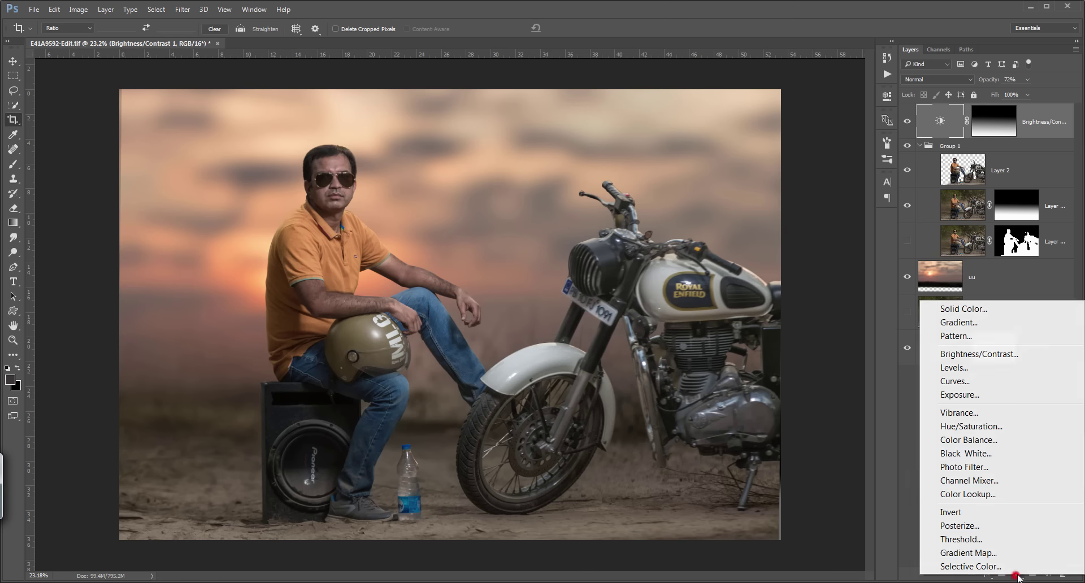
left_click(955, 381)
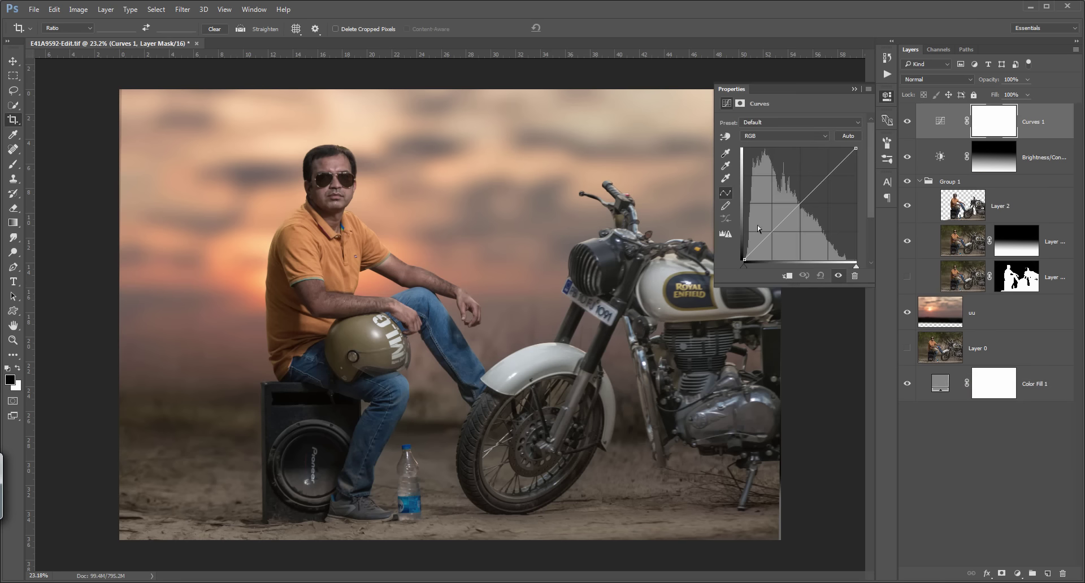
left_click_drag(796, 209, 782, 229)
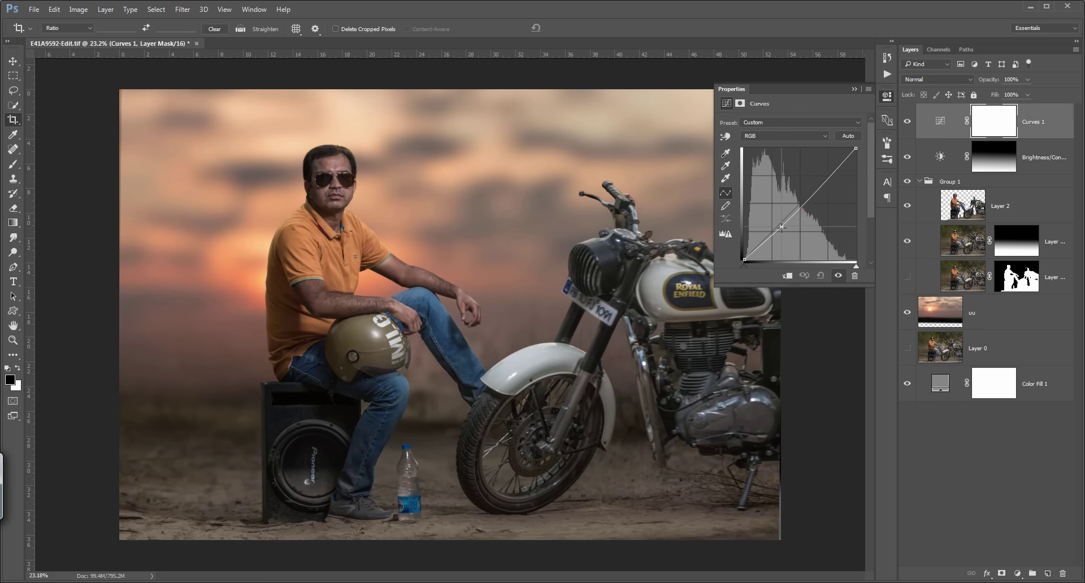
left_click(744, 259)
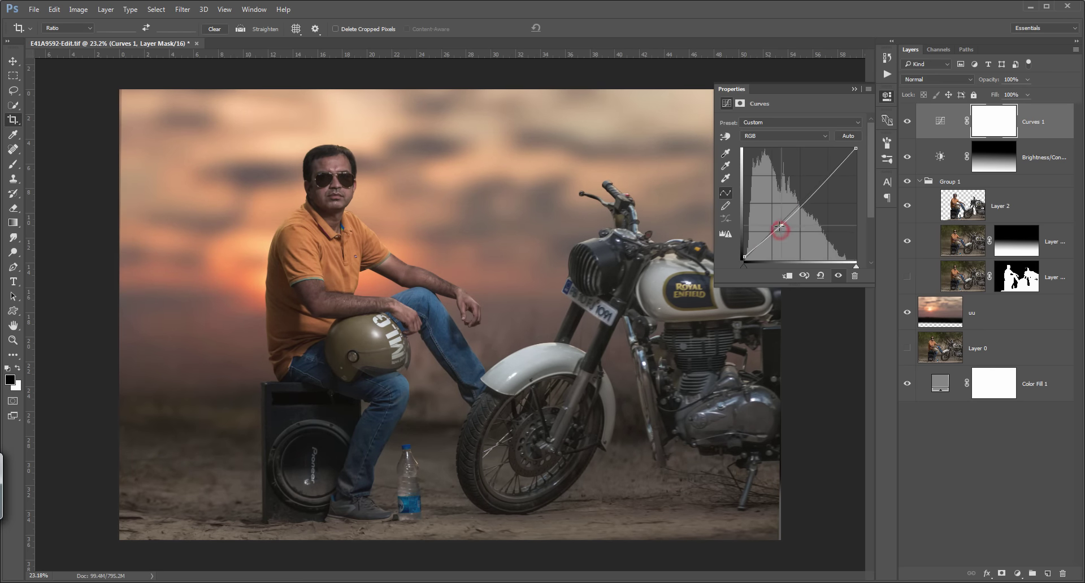
left_click_drag(780, 230, 781, 225)
left_click(853, 88)
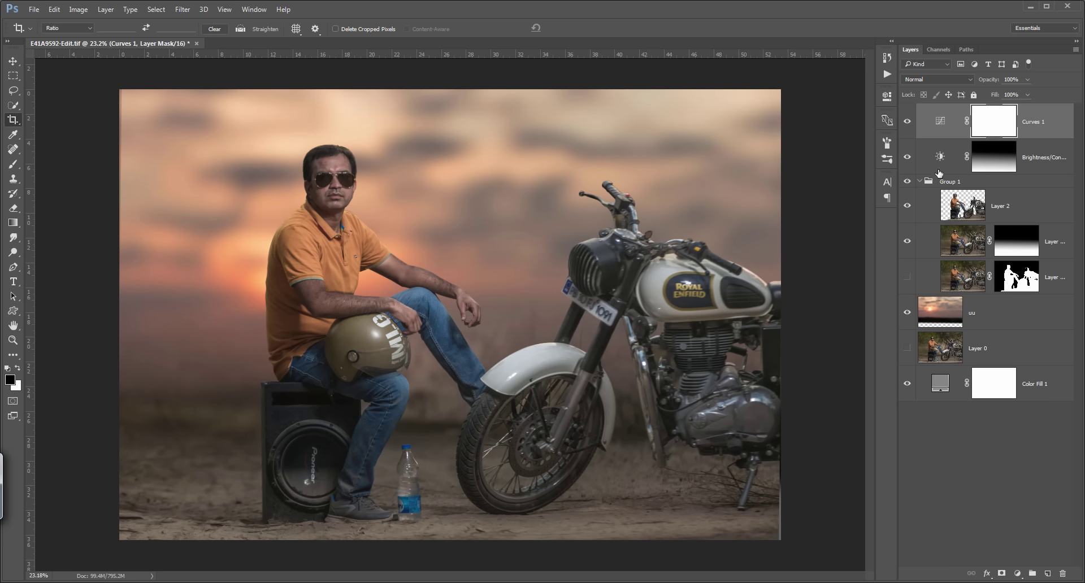
Hide Layer 2 to check its contribution, then reselect the Curves 1 layer
left_click(907, 206)
left_click(959, 182)
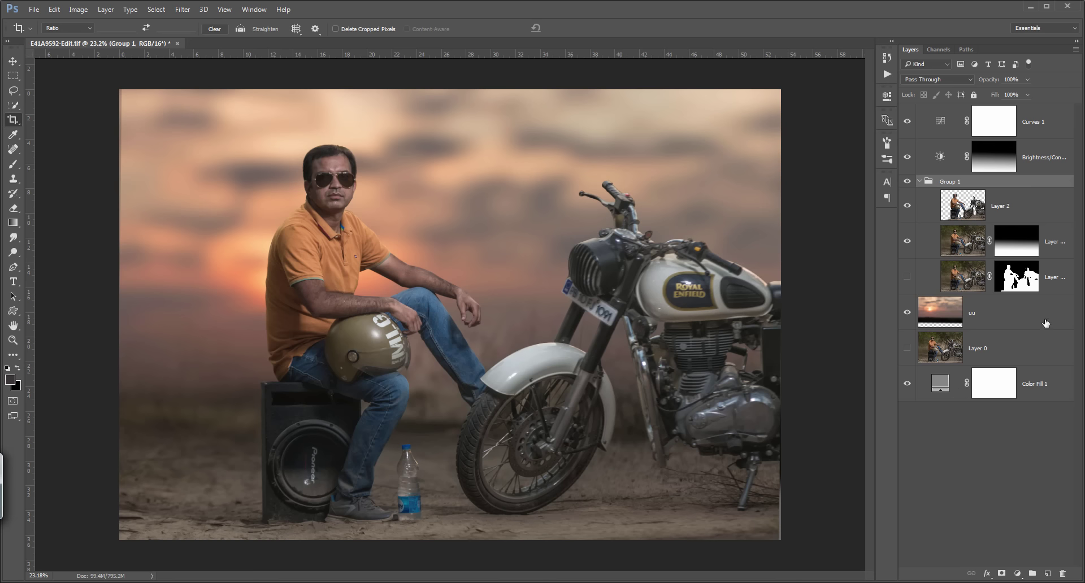
left_click(1024, 127)
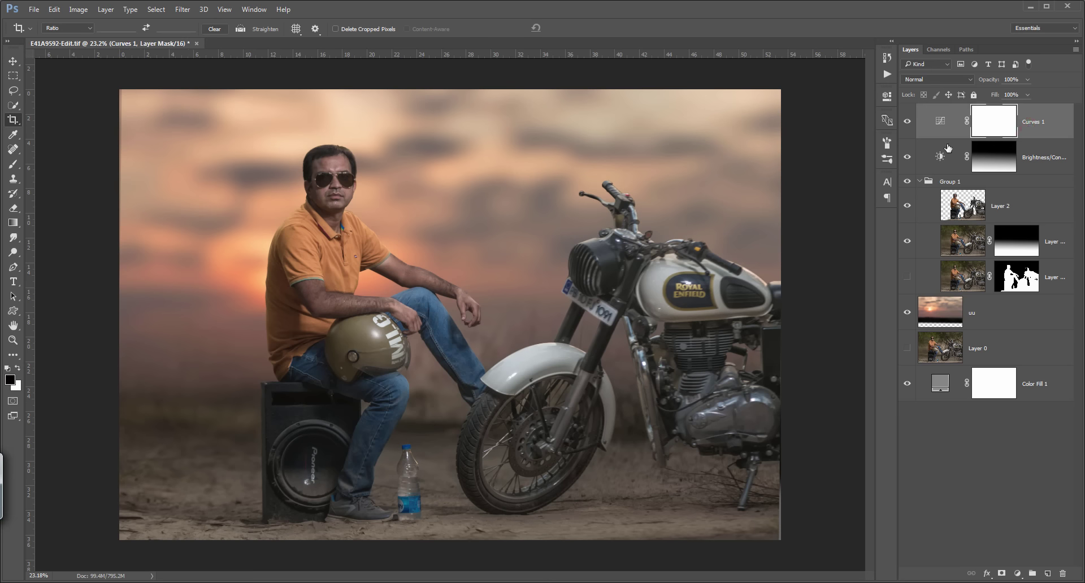
Stamp all visible layers into Layer 3 and launch Imagenomic Portraiture on it
key("ctrl+shift+alt+e")
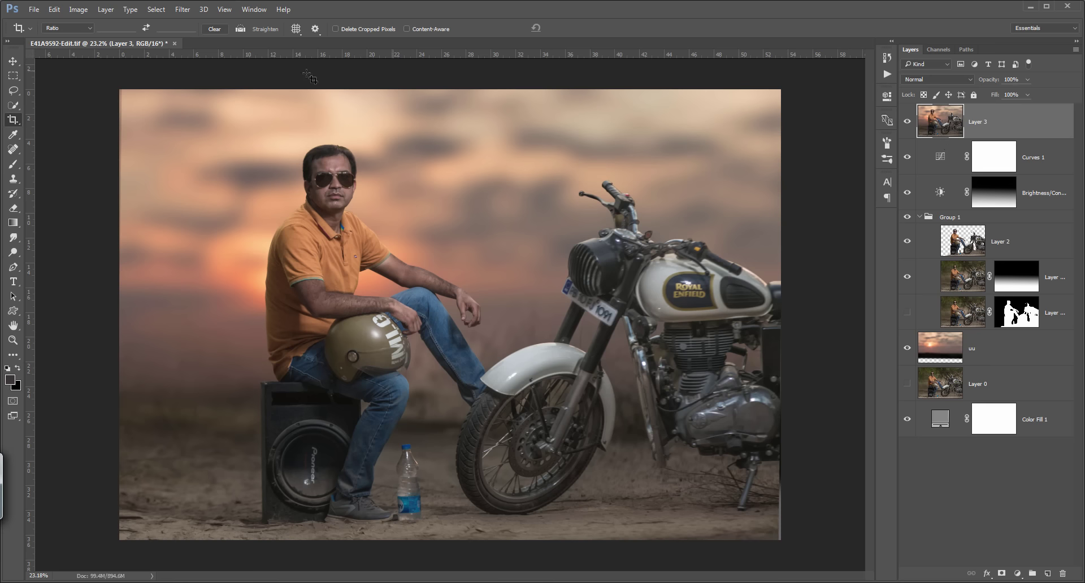
left_click(182, 9)
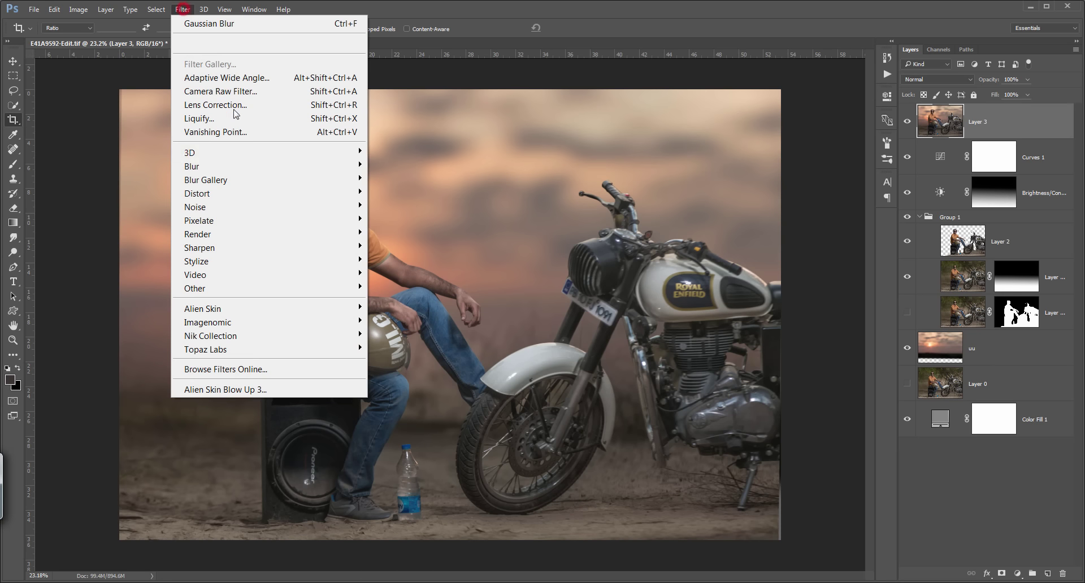
left_click(334, 322)
left_click(397, 322)
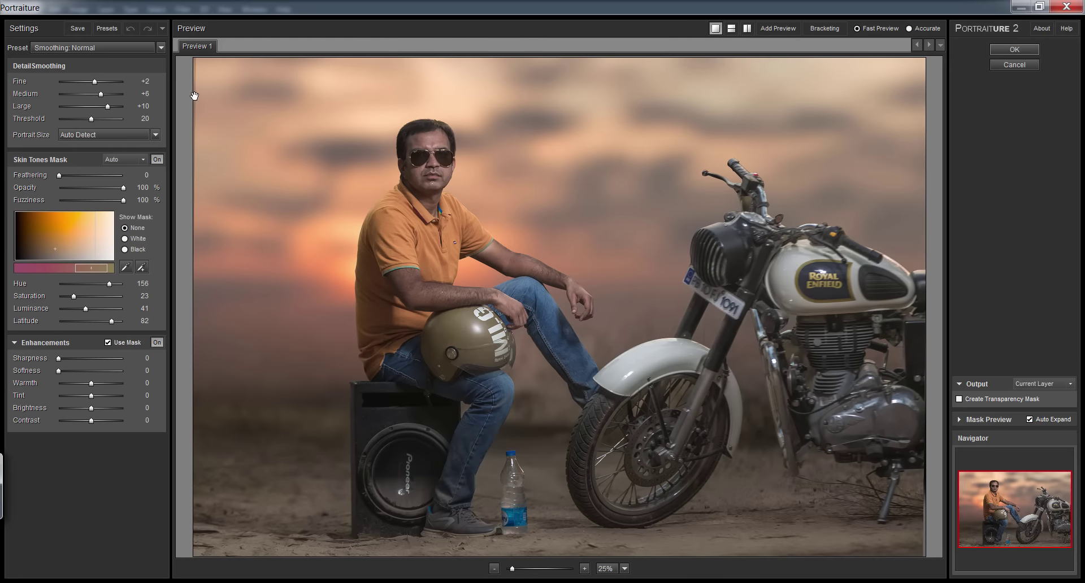
Apply Portraiture's Smoothing: Medium preset to Layer 3 and give it a layer mask
left_click(123, 50)
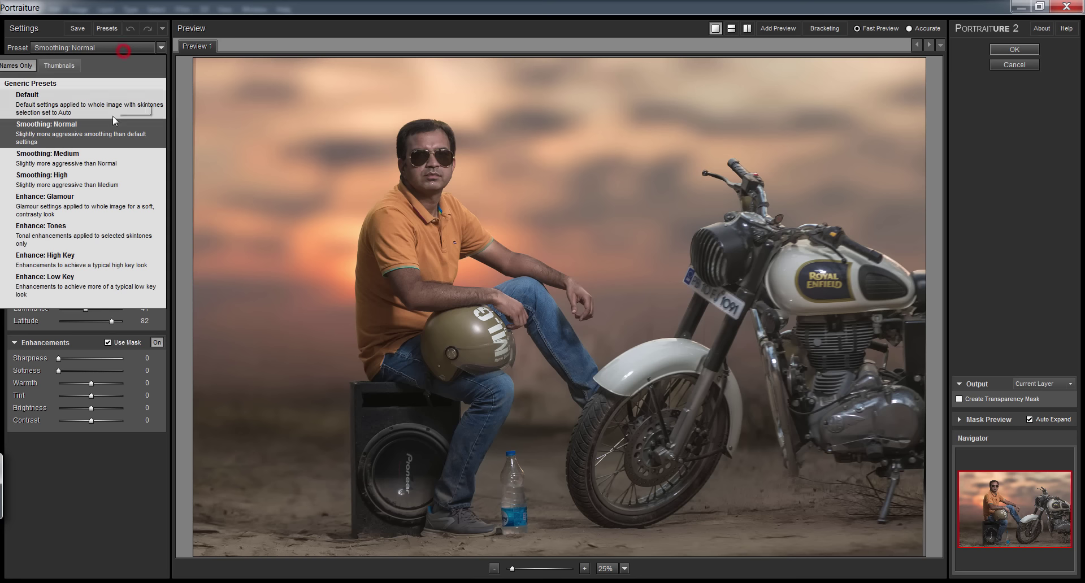
left_click(81, 161)
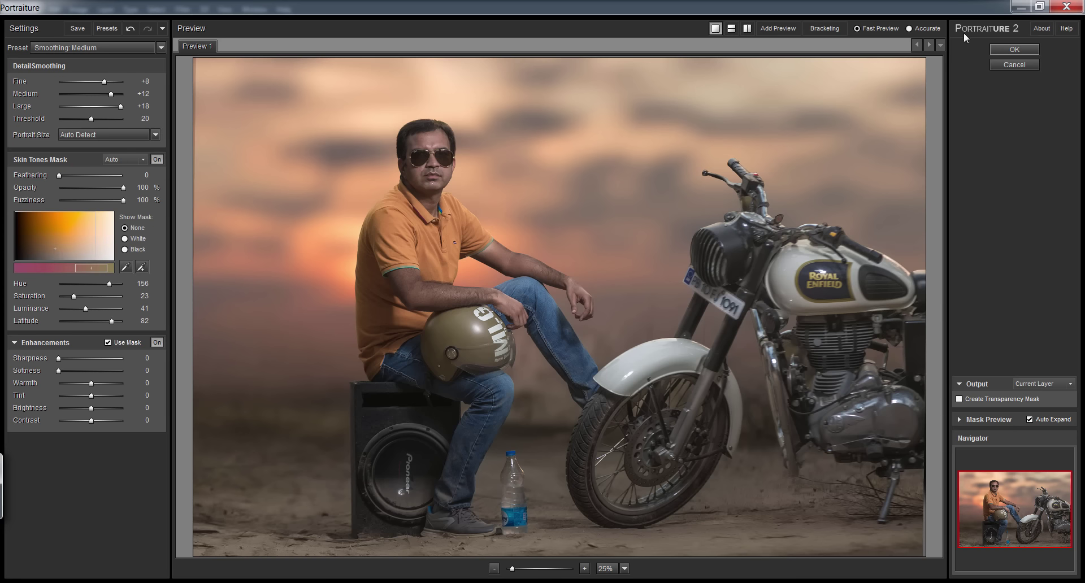
left_click(1015, 49)
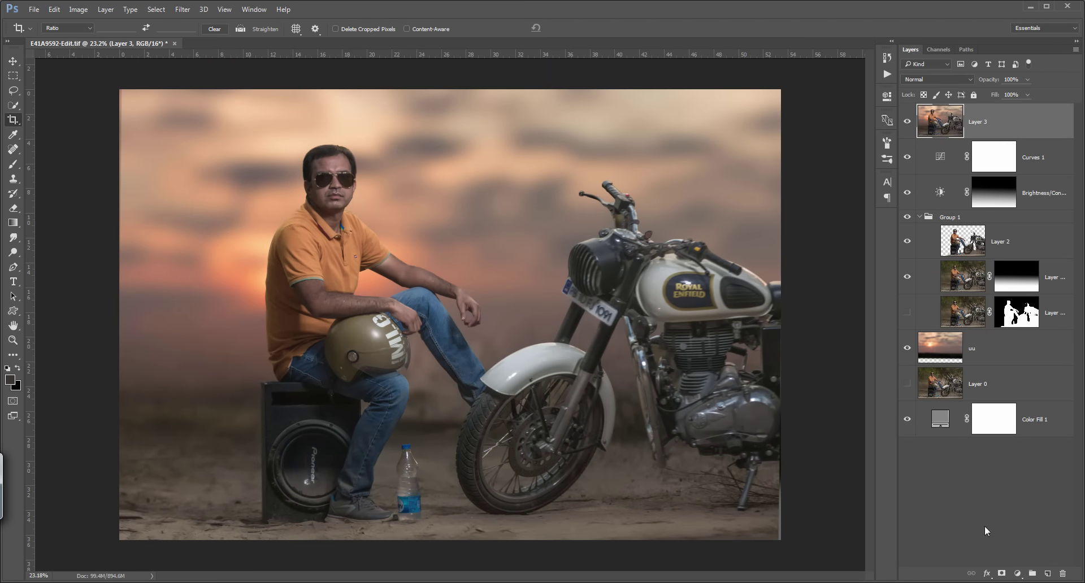
left_click(1001, 573)
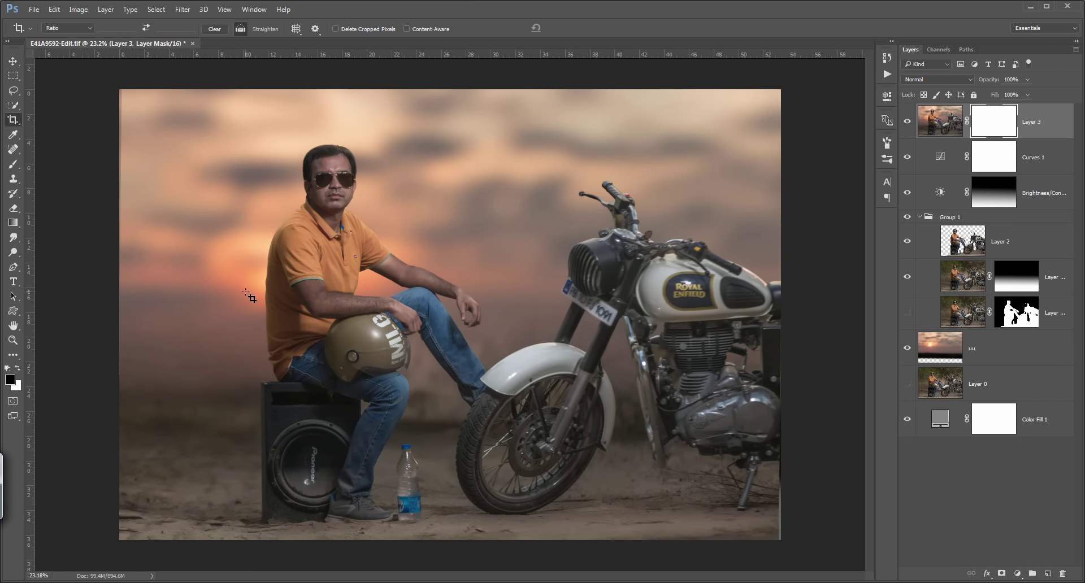
Invert Layer 3's mask to black and ready a soft round 40 px white brush, zoomed on the face
key("ctrl+i")
key("b")
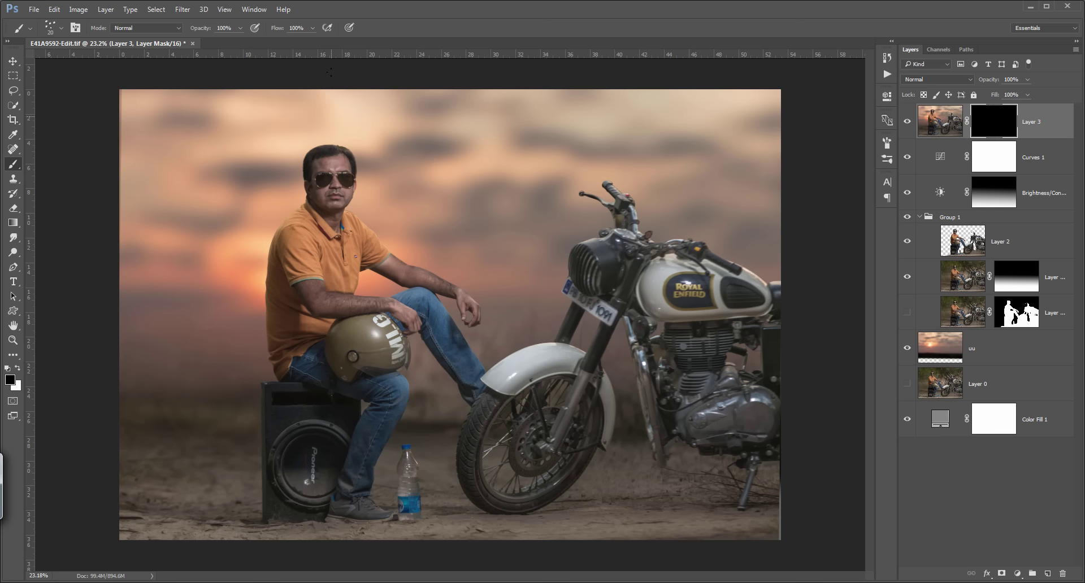
left_click(350, 143, "ctrl")
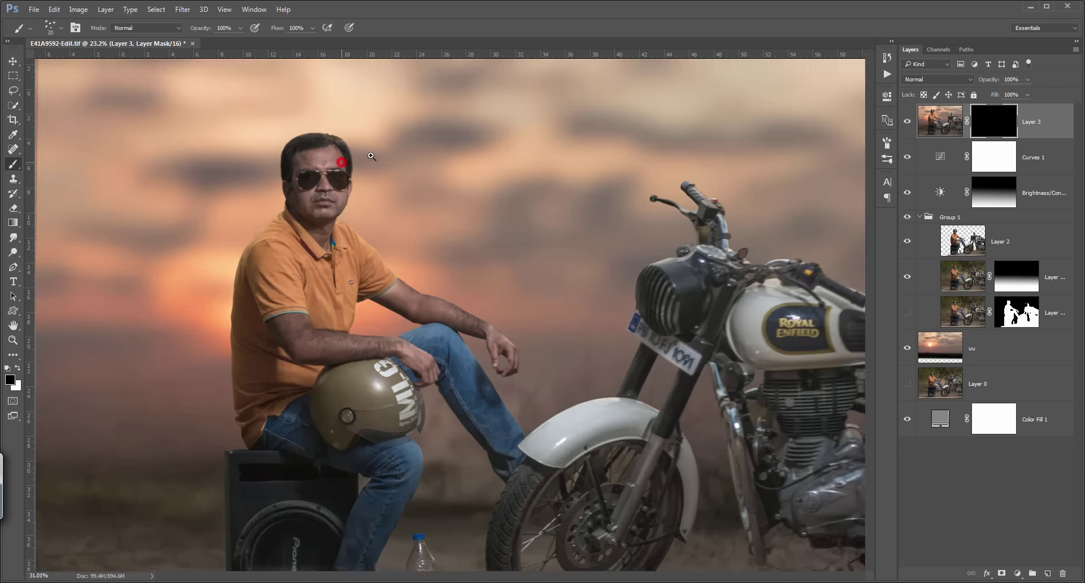
left_click(320, 172, "ctrl")
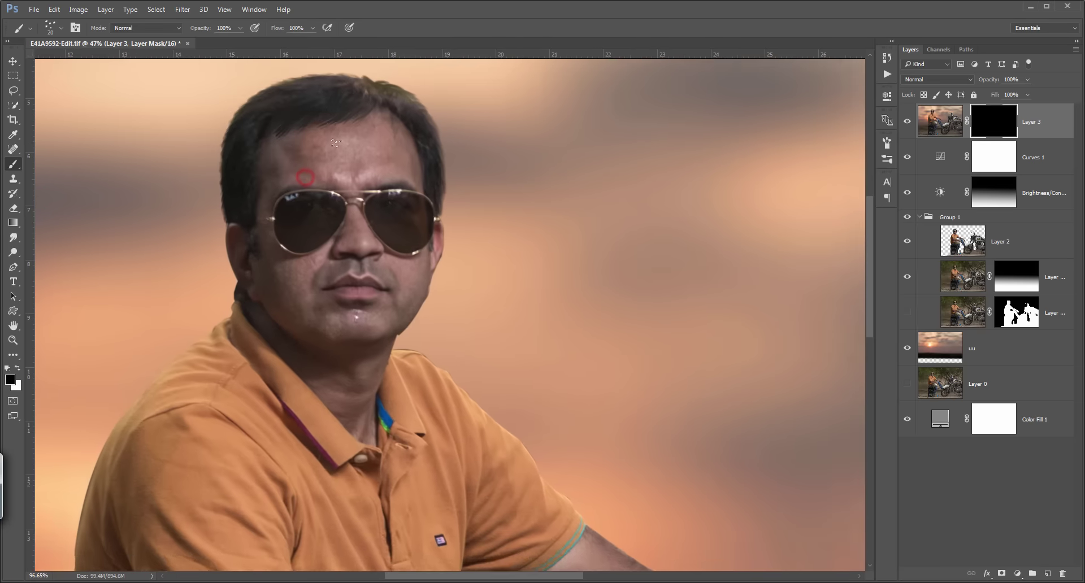
right_click(351, 125)
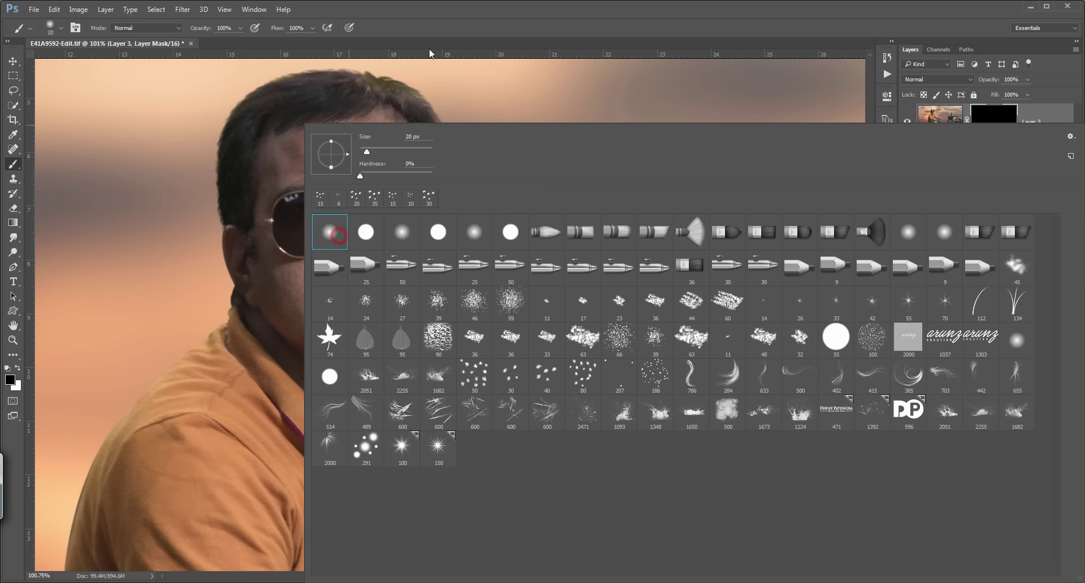
double_click(339, 236)
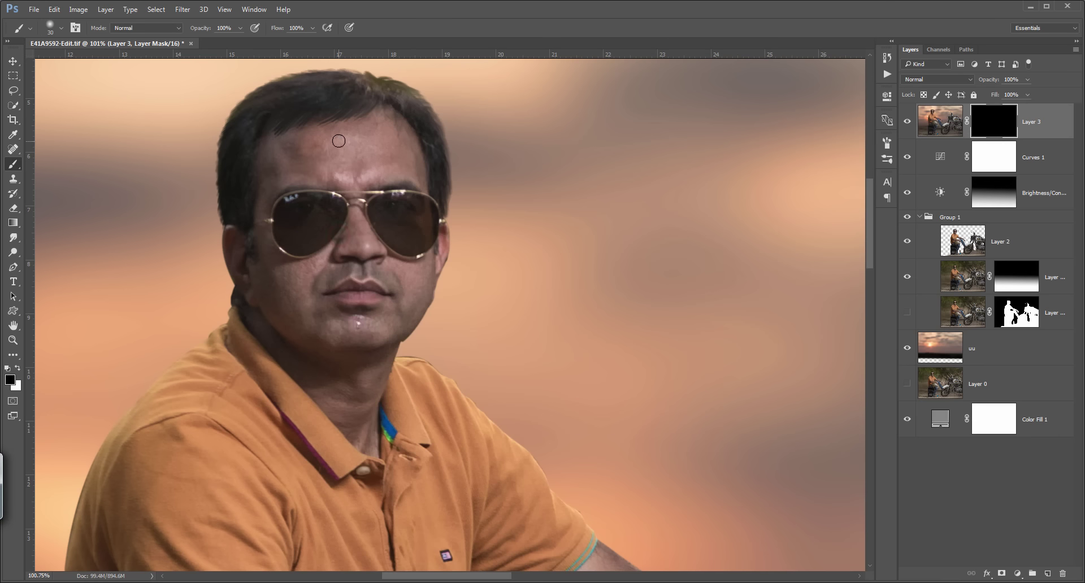
key("bracketright")
key("bracketright")
key("x")
Paint the smoothing back onto the forehead and left cheek, then fit the photo in view
left_click(364, 150)
left_click(276, 254)
key("ctrl+0")
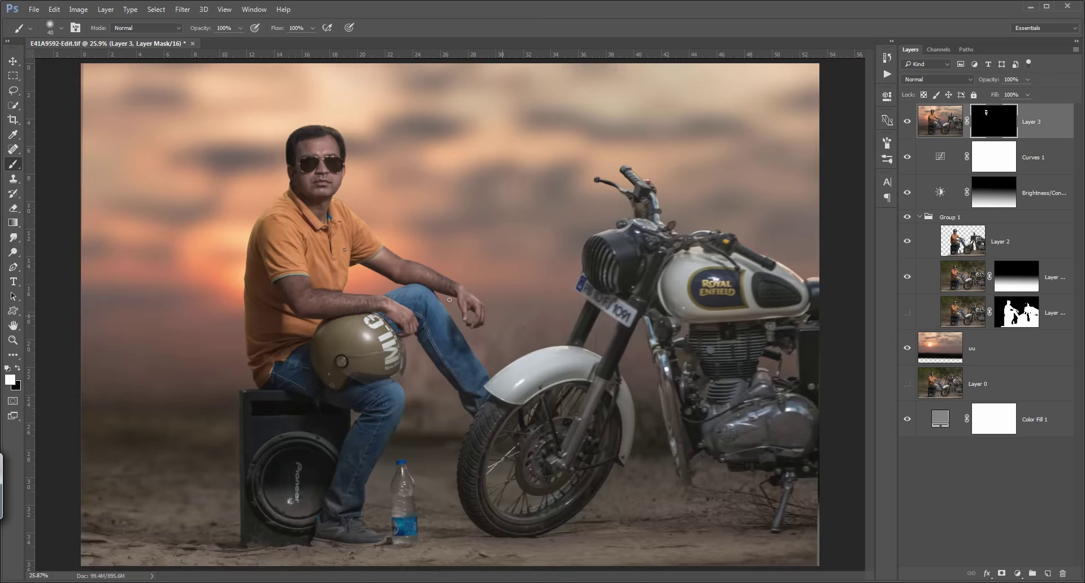
Paint the smoothing onto the man's forearm with a larger brush, undoing the last stroke
key("bracketright")
key("bracketright")
key("bracketright")
key("bracketright")
key("bracketright")
left_click(305, 292)
left_click(337, 307)
key("bracketleft")
left_click(413, 270)
left_click(444, 284)
key("ctrl+alt+z")
key("ctrl+alt+z")
left_click(907, 122)
Stamp all visible layers into Layer 4 and launch Color Efex Pro 4 on it
key("ctrl+shift+alt+e")
left_click(182, 9)
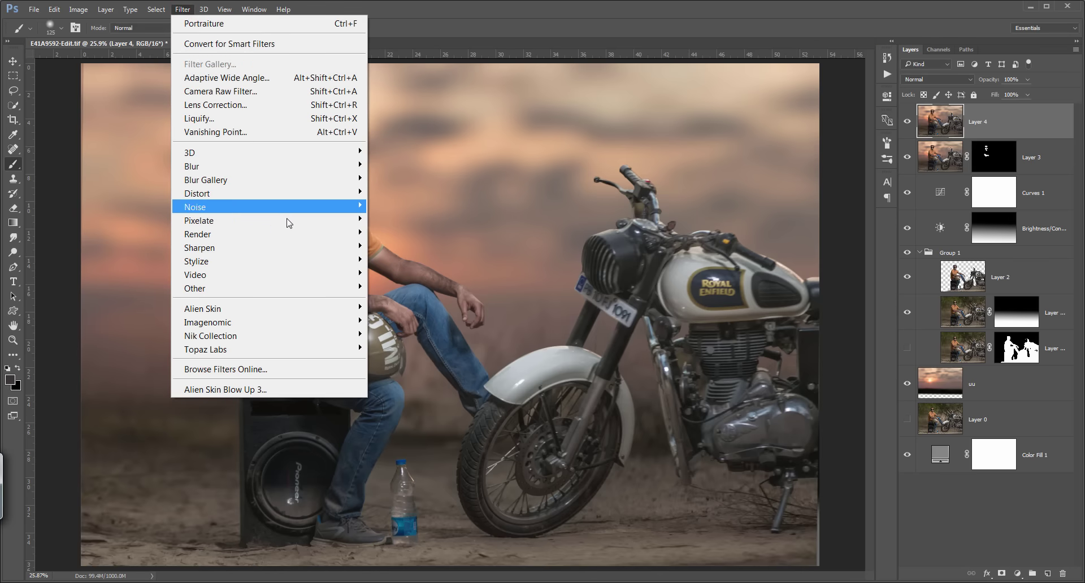
mouse_move(211, 336)
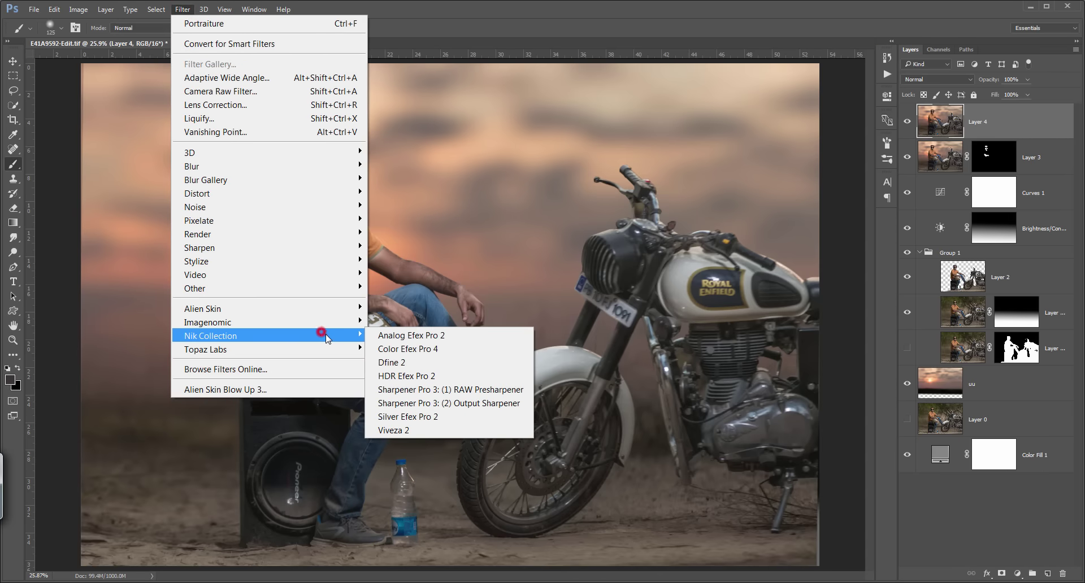
left_click(473, 351)
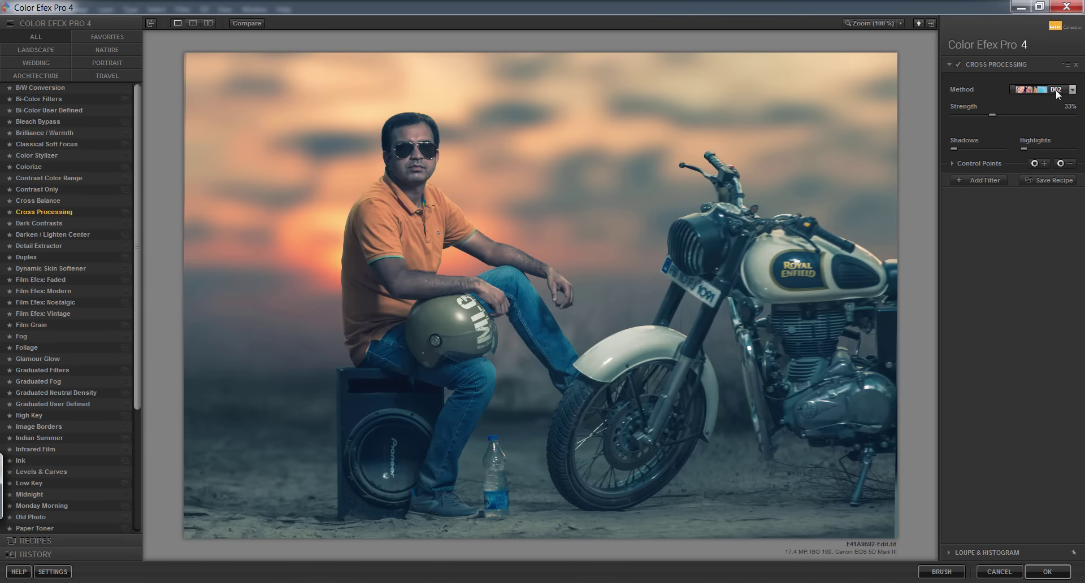
Set Cross Processing to method Y06 with strength 0%
left_click(1056, 89)
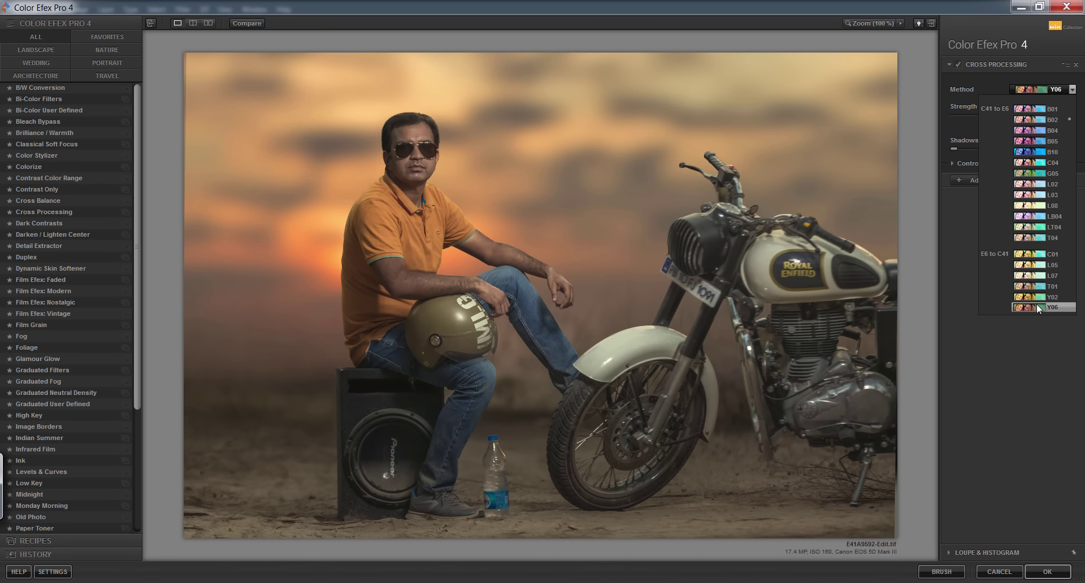
left_click(1037, 304)
left_click_drag(991, 112, 935, 110)
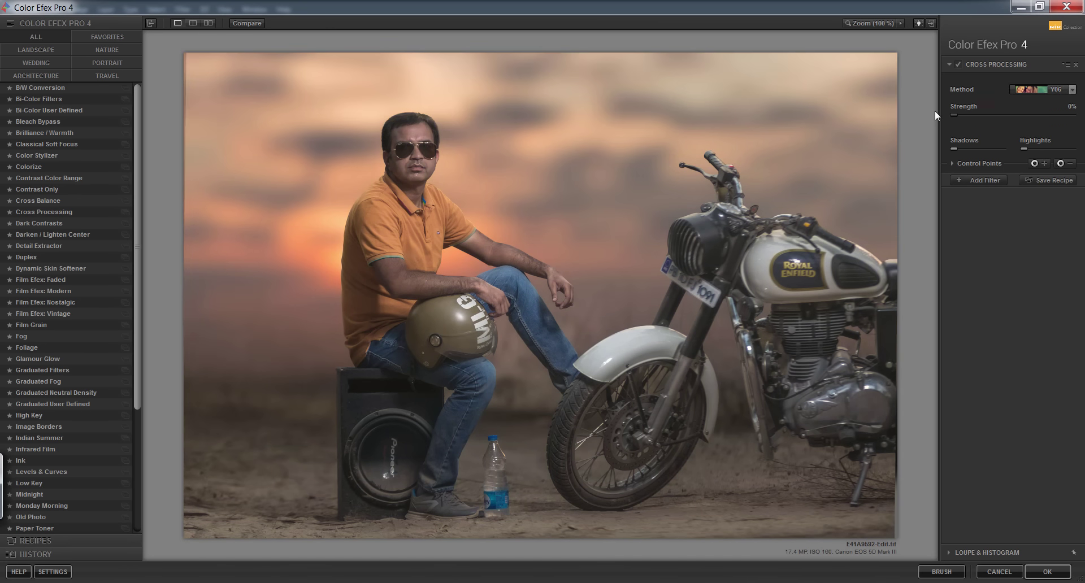
Add a Contrast Only filter after Cross Processing and adjust its sliders
left_click(37, 189)
left_click_drag(1012, 110, 1018, 110)
left_click_drag(1012, 150, 1014, 150)
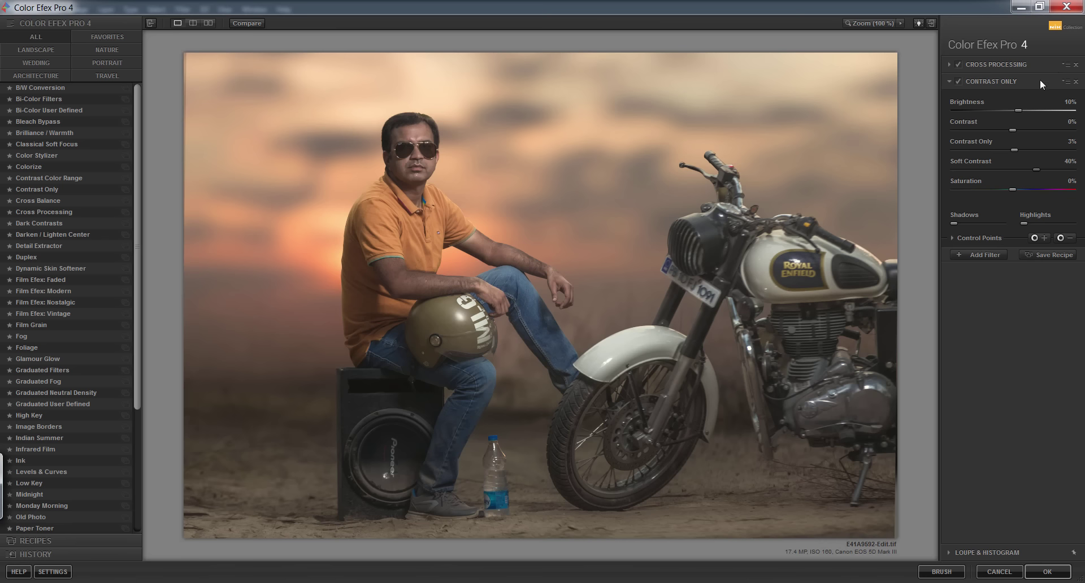
Retune Contrast Only to about 16% brightness, less contrast and lower soft contrast, then add an empty filter
left_click_drag(1034, 170, 1037, 170)
left_click_drag(1022, 109, 1020, 110)
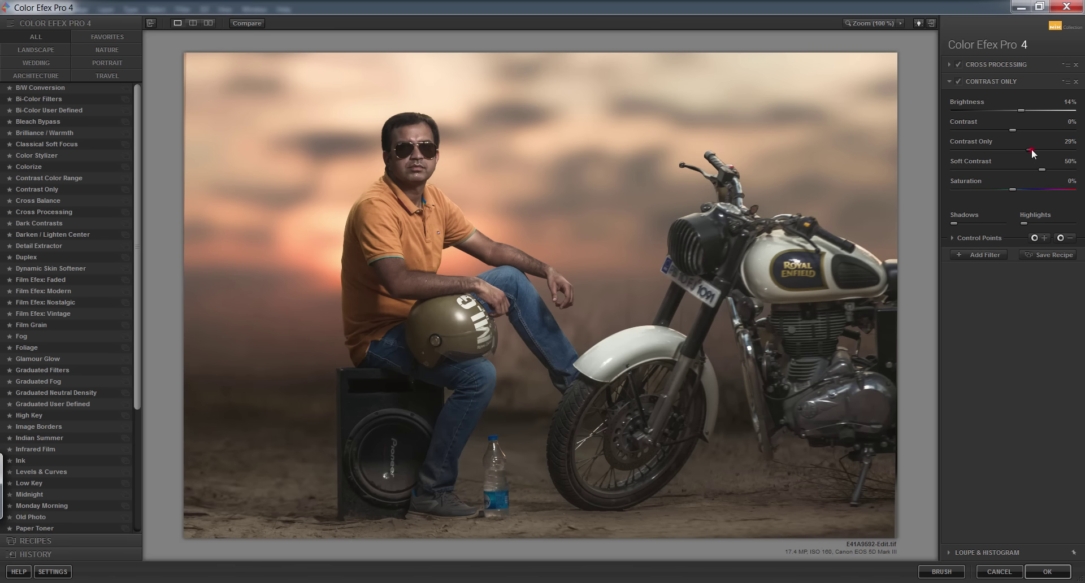
left_click_drag(1032, 149, 1021, 151)
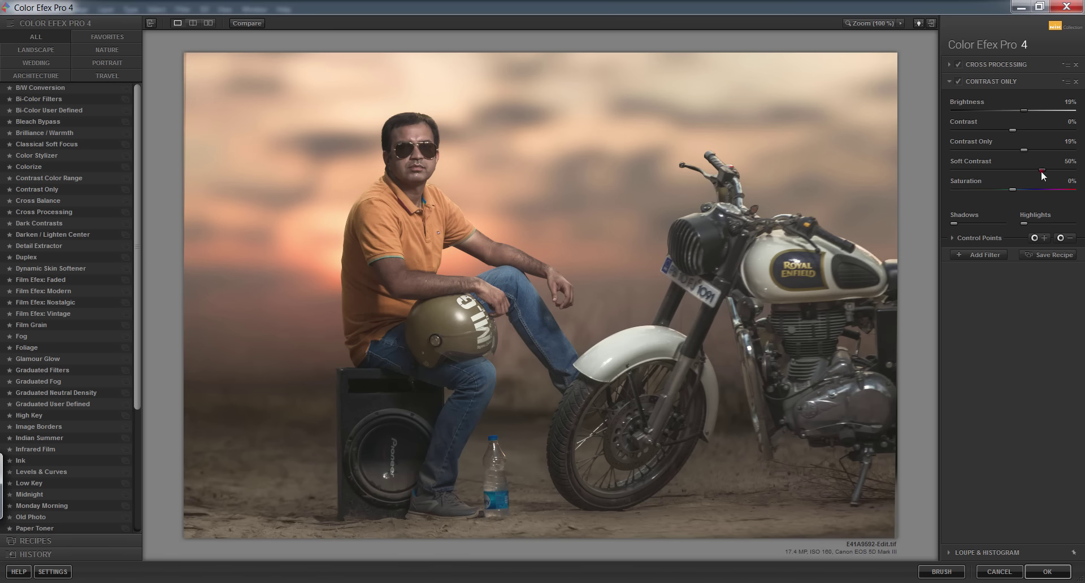
left_click_drag(1042, 174, 1048, 174)
left_click_drag(1039, 170, 1040, 170)
left_click(981, 255)
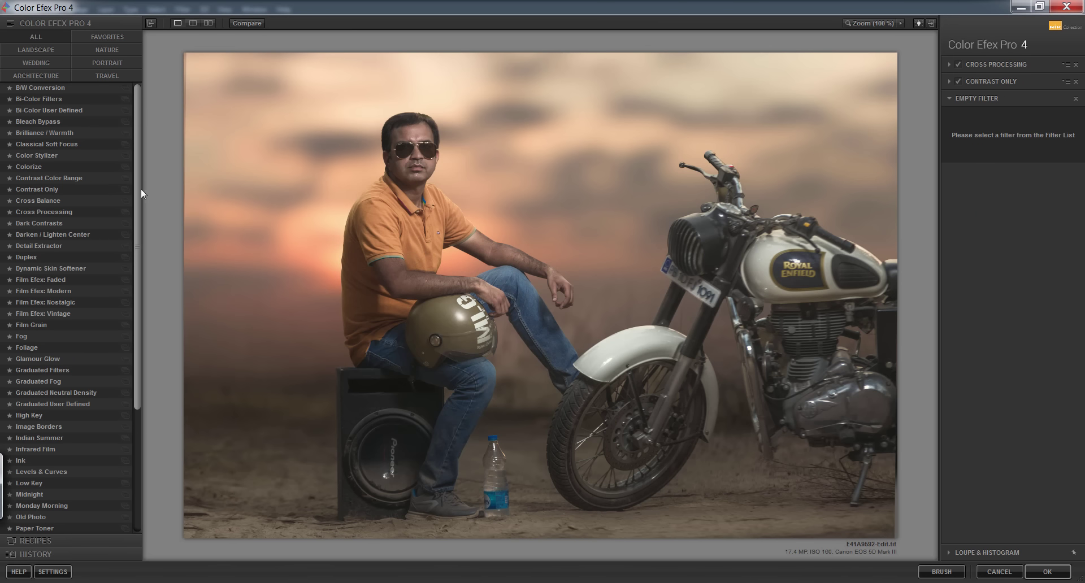
Preview the Graduated Filters and Graduated Fog effects on the photo
left_click_drag(138, 260, 141, 289)
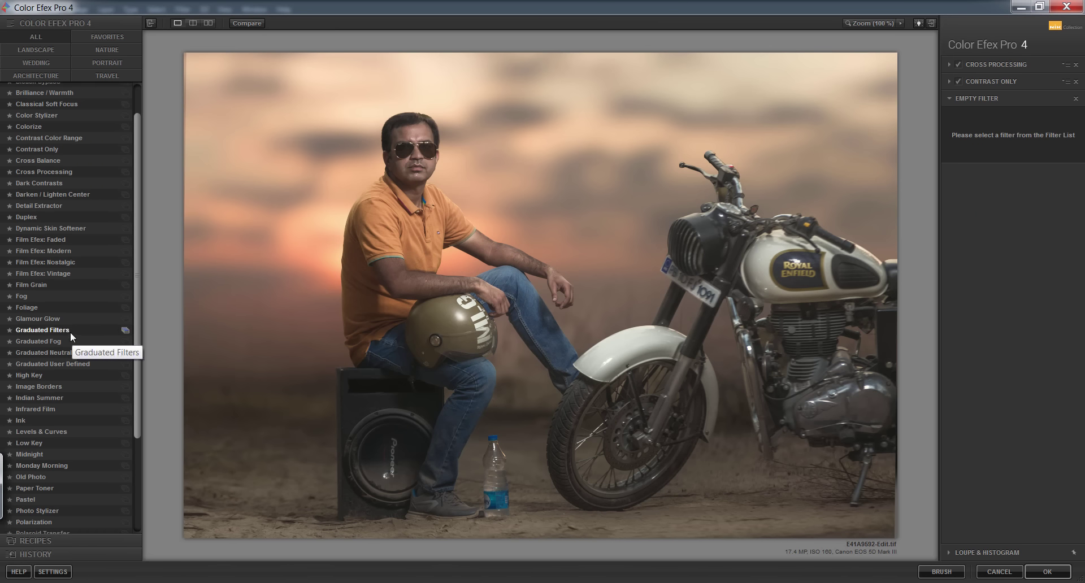
left_click(70, 330)
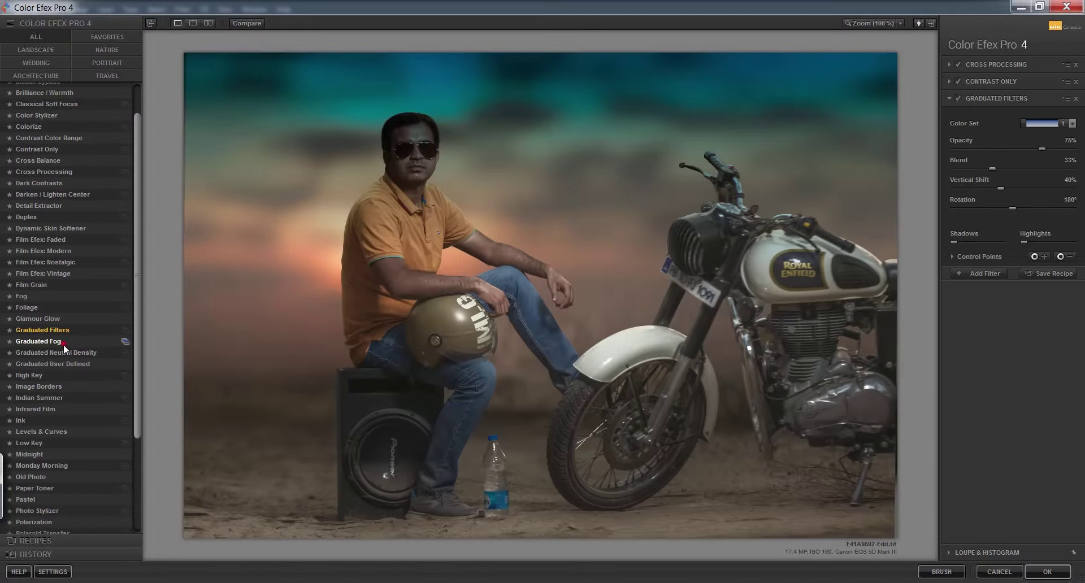
left_click(63, 343)
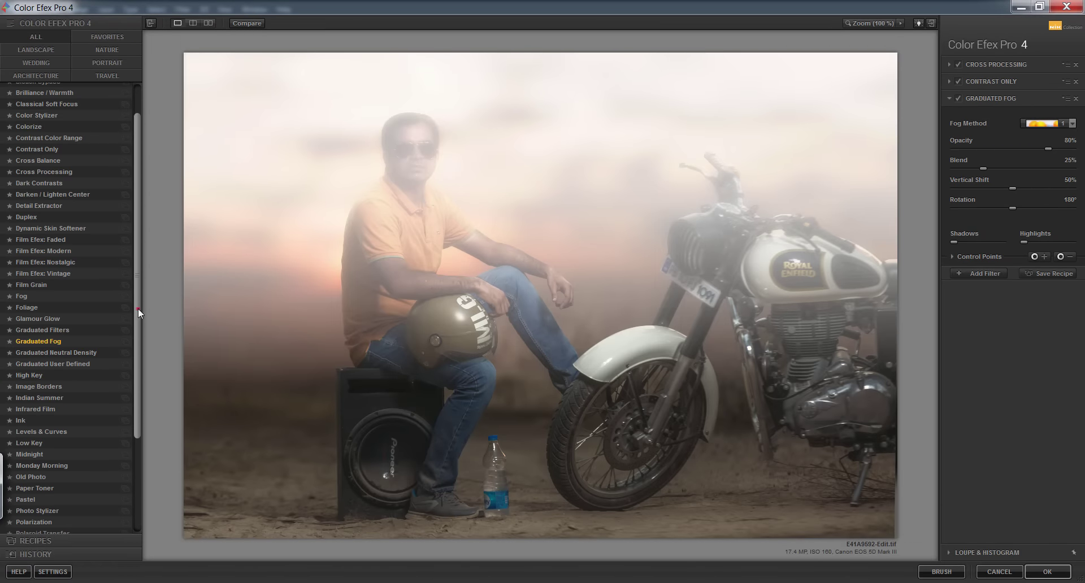
left_click_drag(138, 307, 138, 350)
scroll(131, 430, "down", 2)
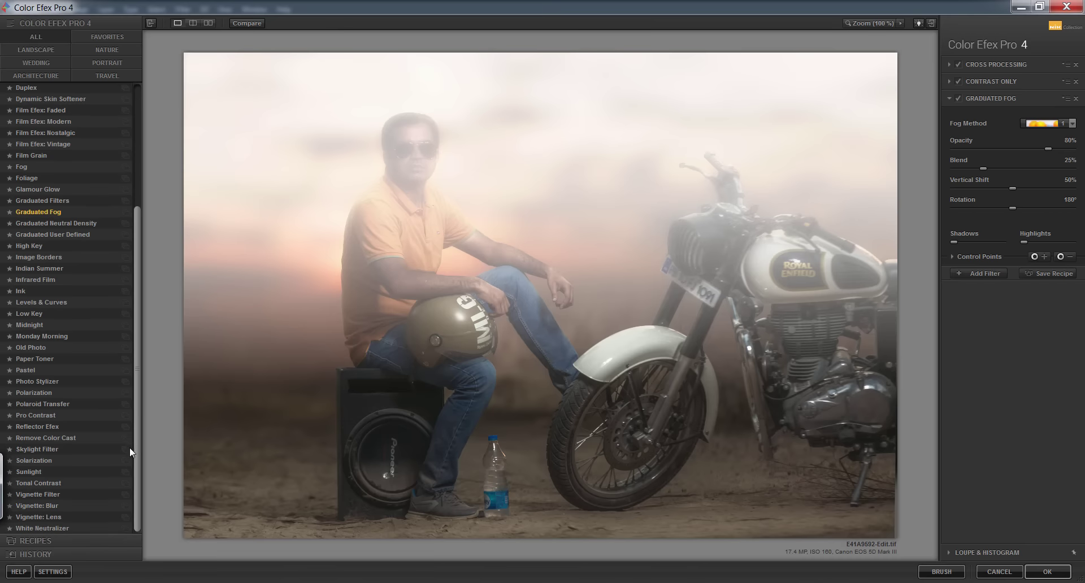
scroll(130, 422, "up", 2)
scroll(127, 375, "up", 2)
scroll(127, 338, "up", 1)
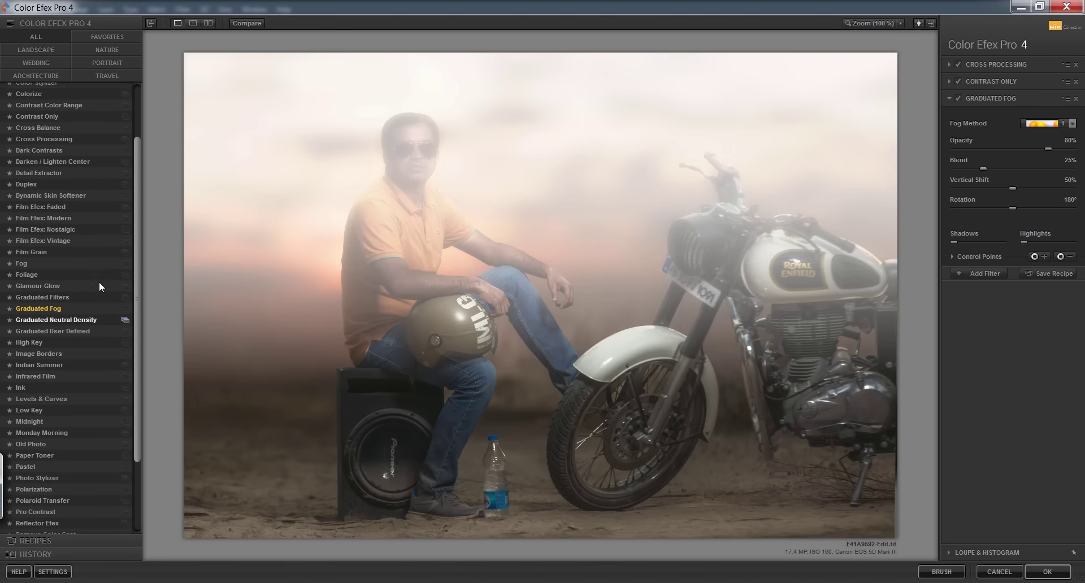
Add Film Efex: Modern with Kodak Elite Chrome 100 film, then add another empty filter
left_click(62, 218)
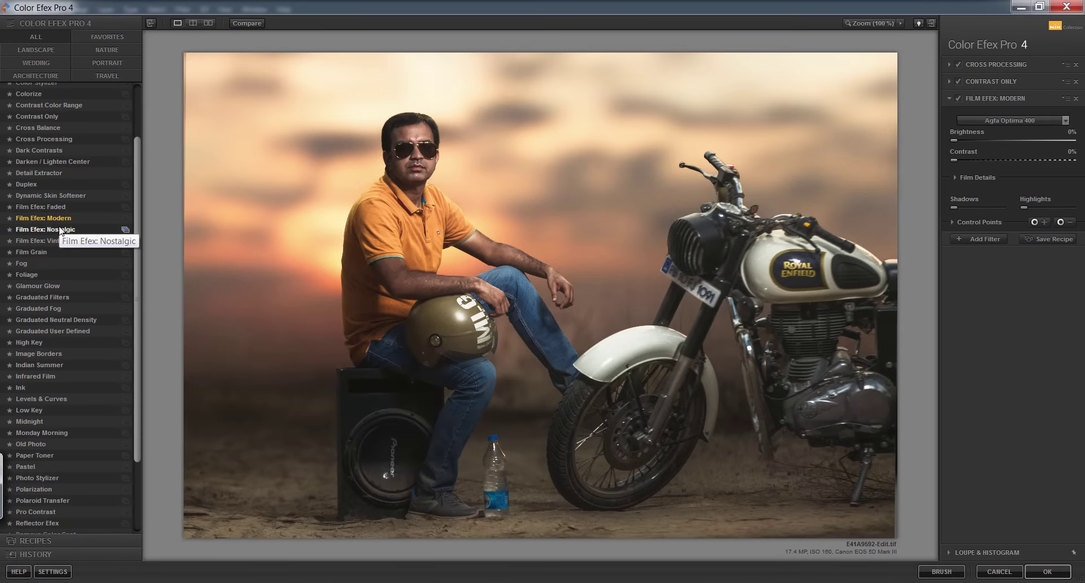
left_click(1051, 121)
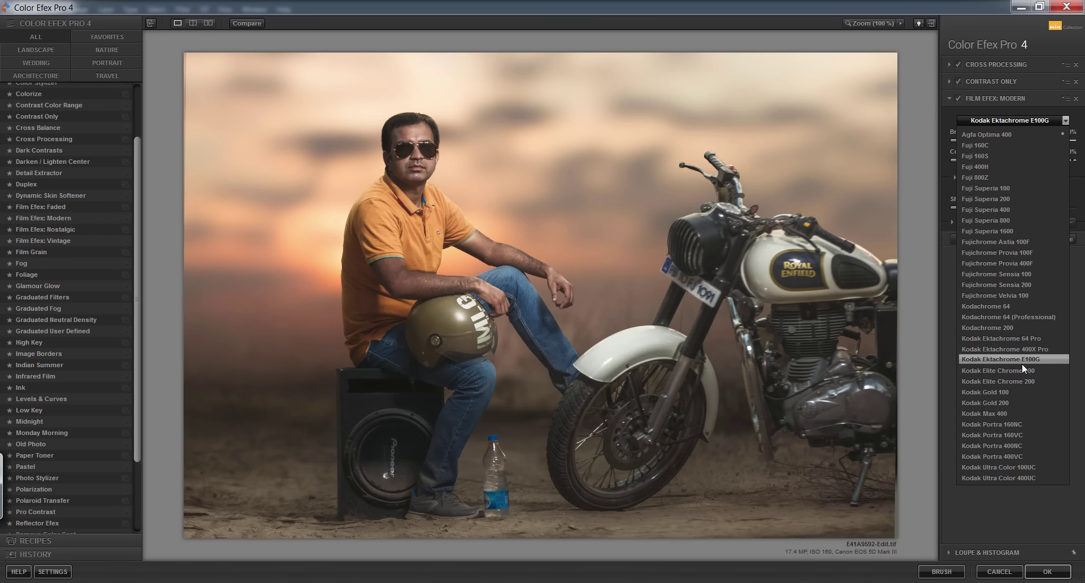
left_click(1023, 370)
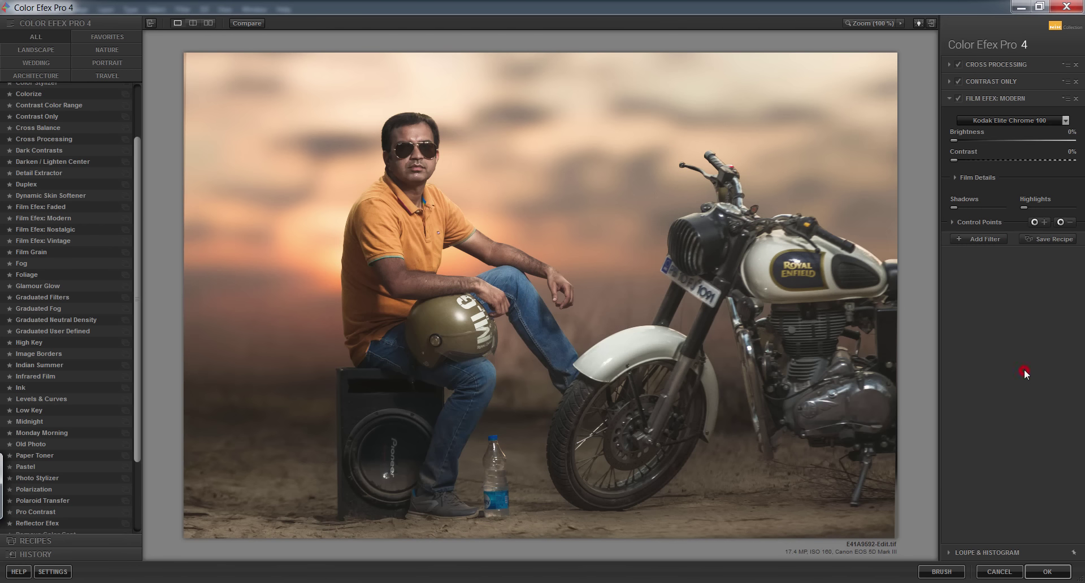
left_click(959, 97)
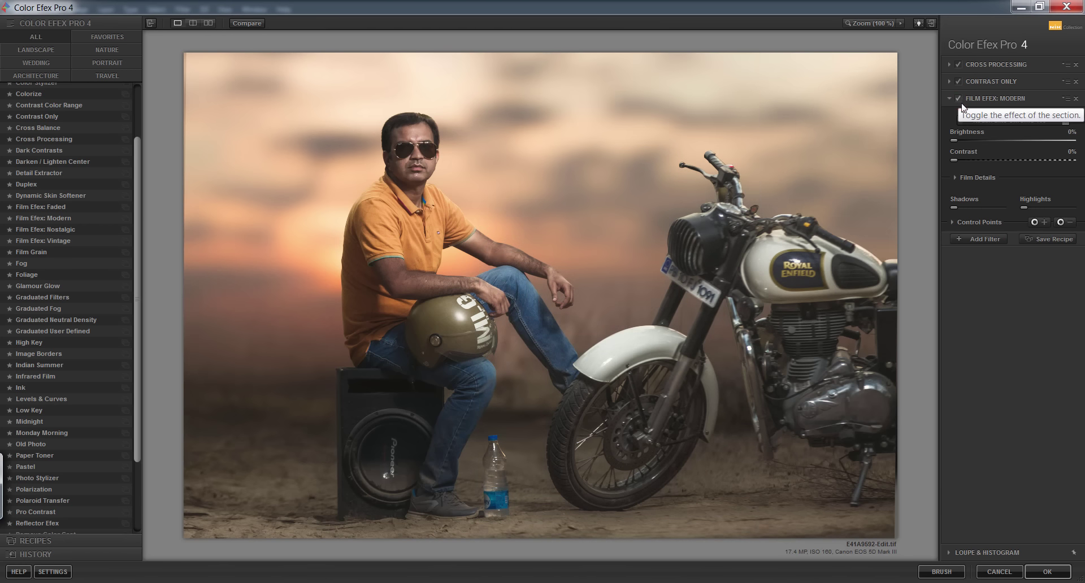
left_click(973, 239)
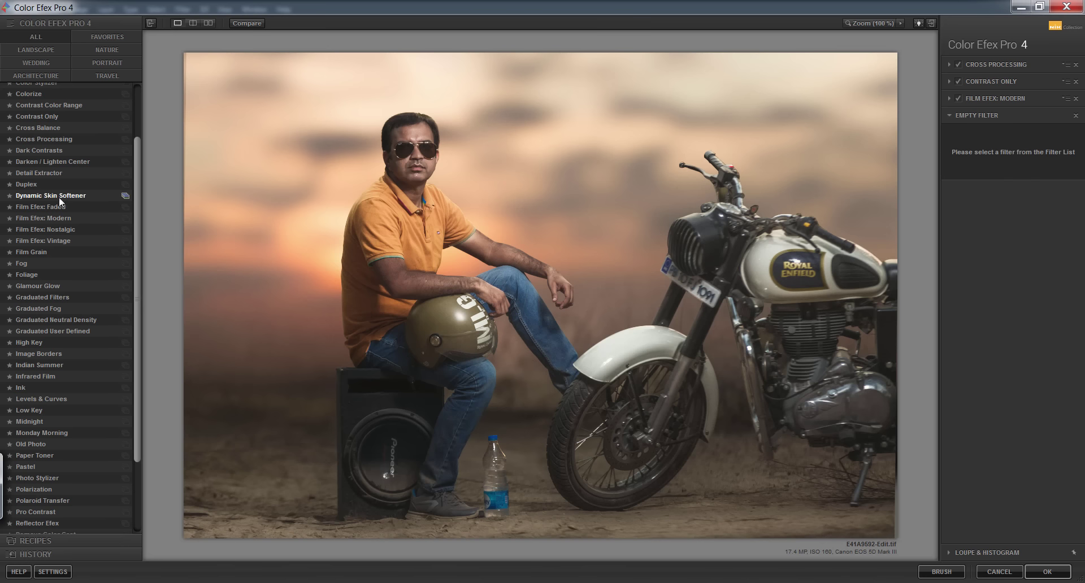
Add a Fog filter at about 4% intensity and apply the grade back to Photoshop
left_click(22, 263)
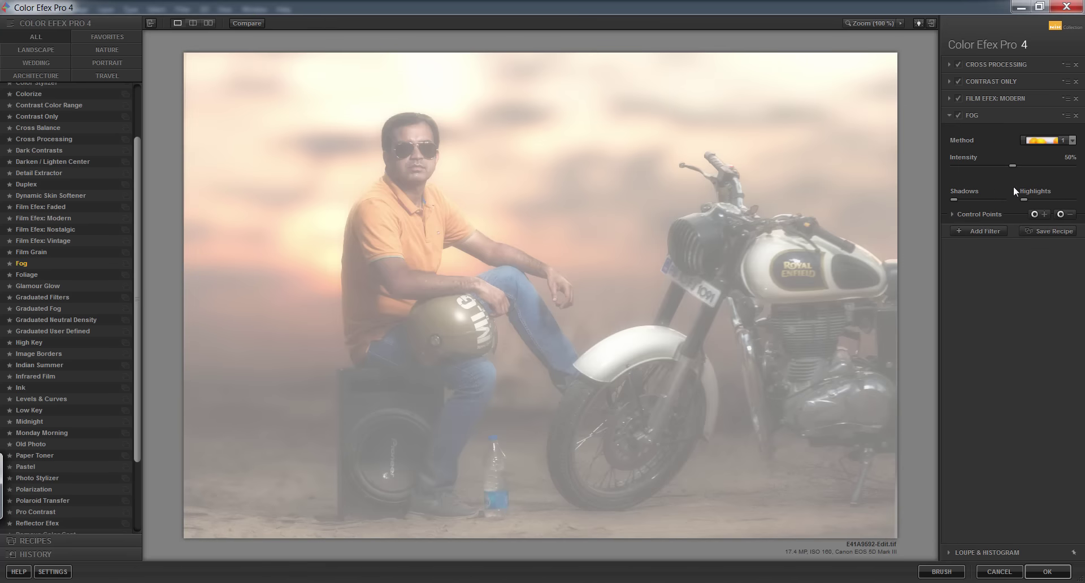
mouse_move(1014, 165)
left_mouse_down()
mouse_move(927, 169)
mouse_move(964, 170)
left_mouse_up()
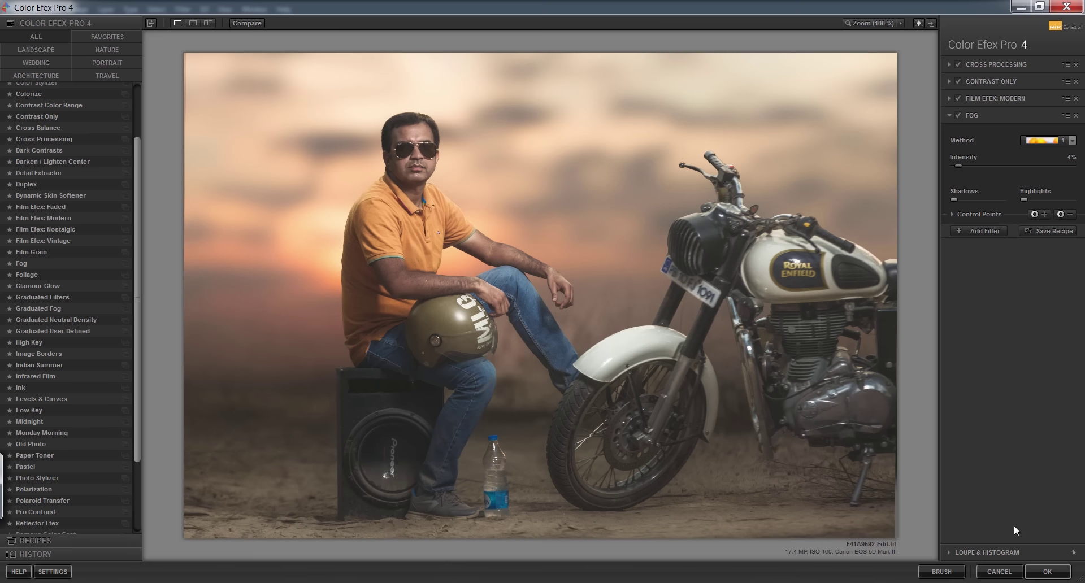
left_click(1047, 571)
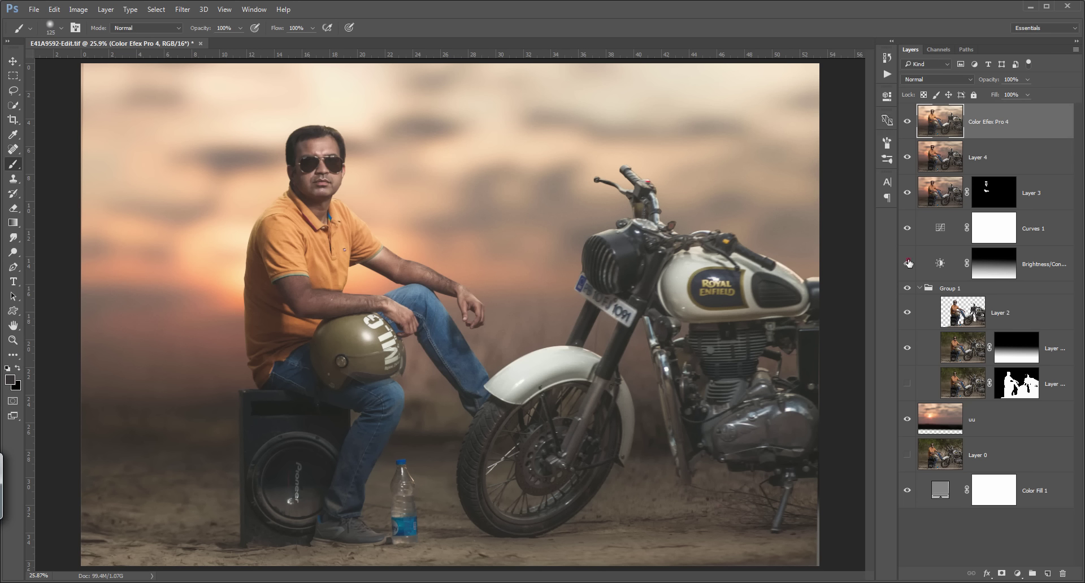
Toggle layer visibility to compare the Color Efex Pro 4 layer with the ungraded image
left_click_drag(907, 261, 903, 172)
left_click(907, 121)
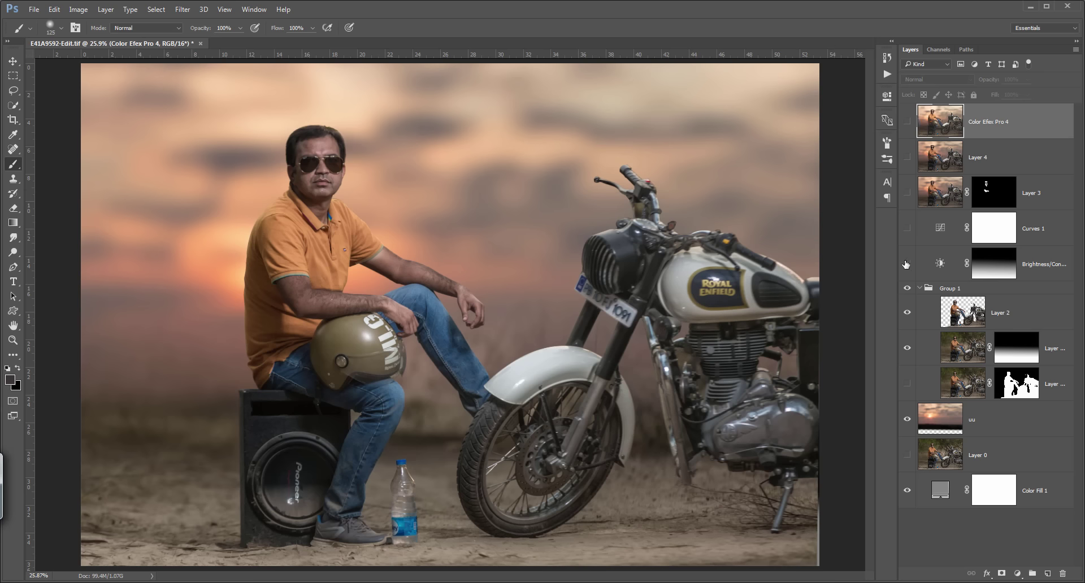
left_click_drag(906, 261, 907, 121)
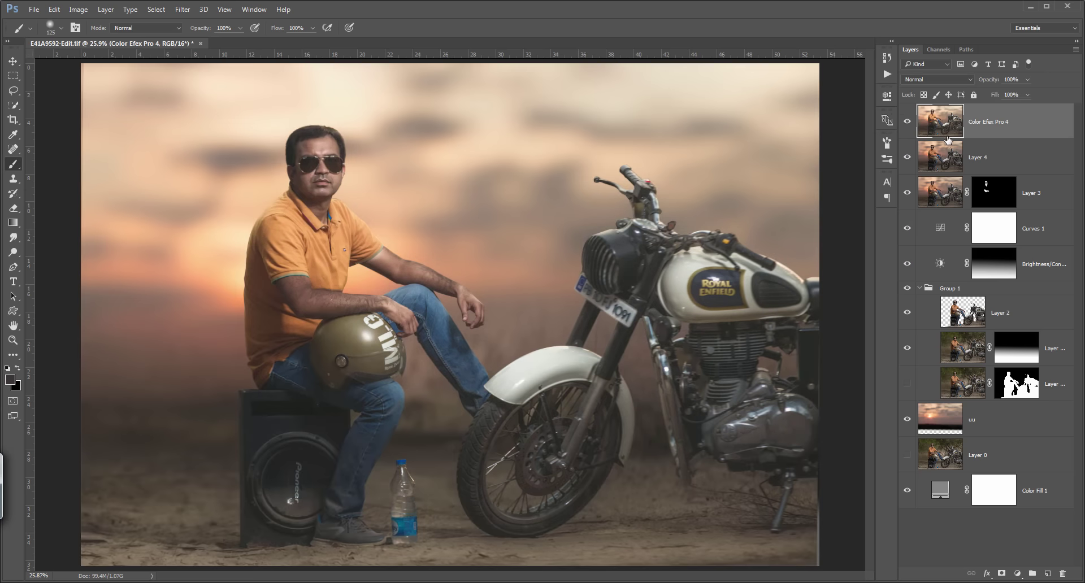
left_click(941, 137)
Try a Curves adjustment lowering the midpoint and black point, then delete it
left_click(1018, 573)
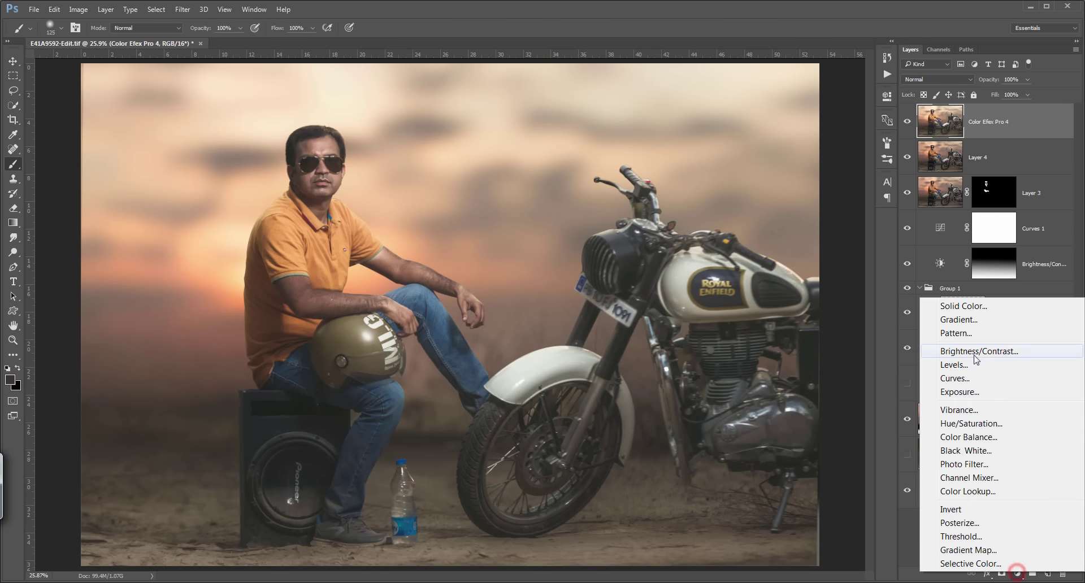
left_click(954, 378)
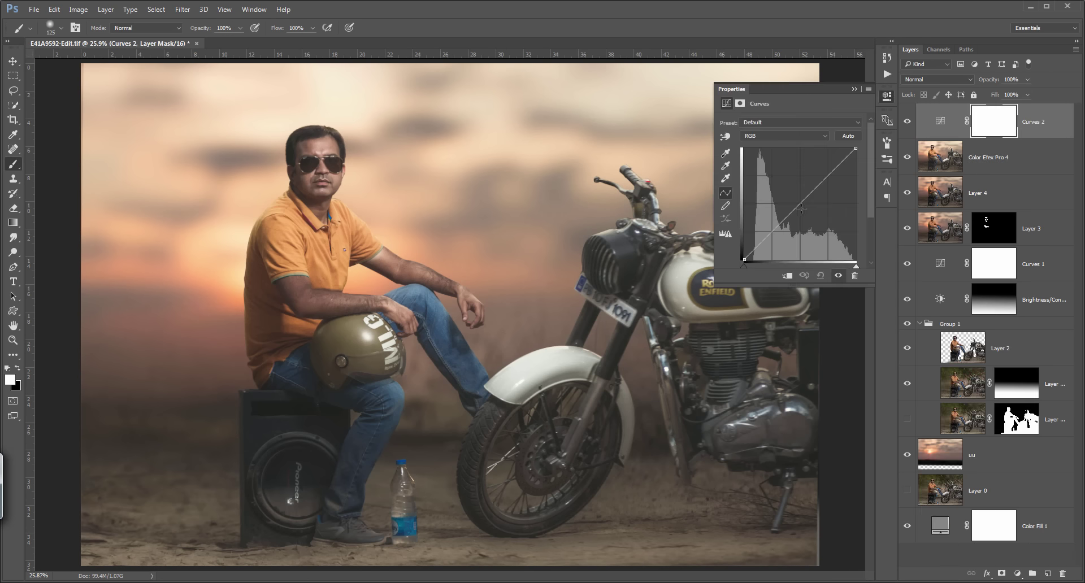
left_click(803, 205)
left_click_drag(803, 204, 790, 218)
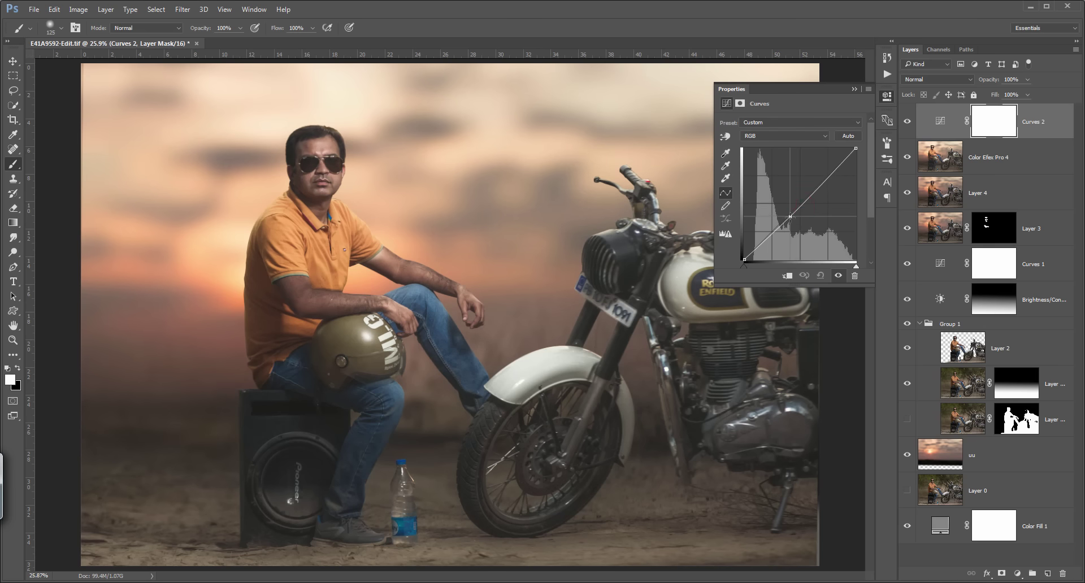
left_click(744, 258)
left_click_drag(742, 256, 742, 266)
left_click(855, 89)
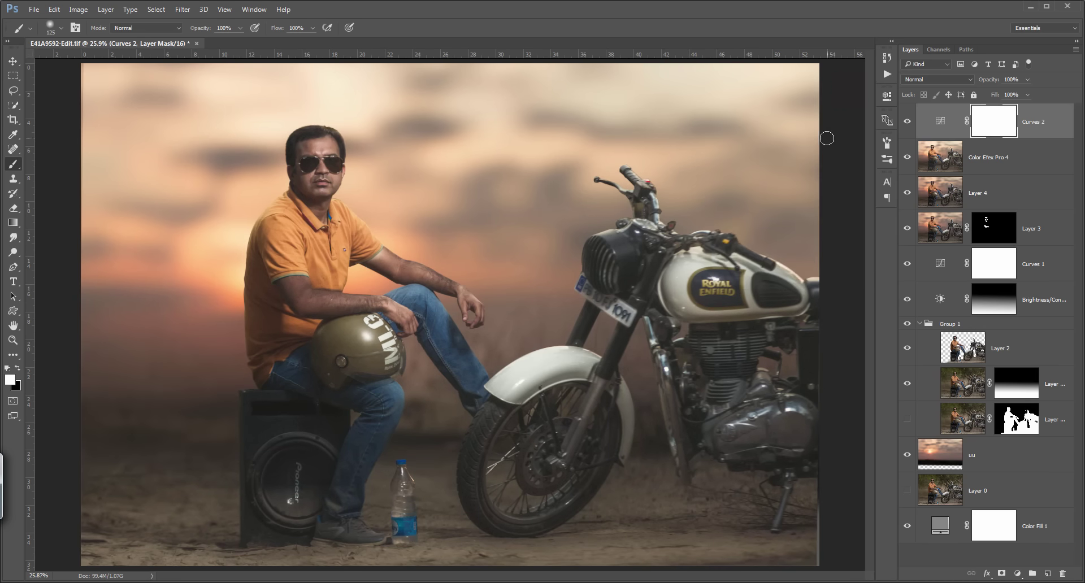
key("Delete")
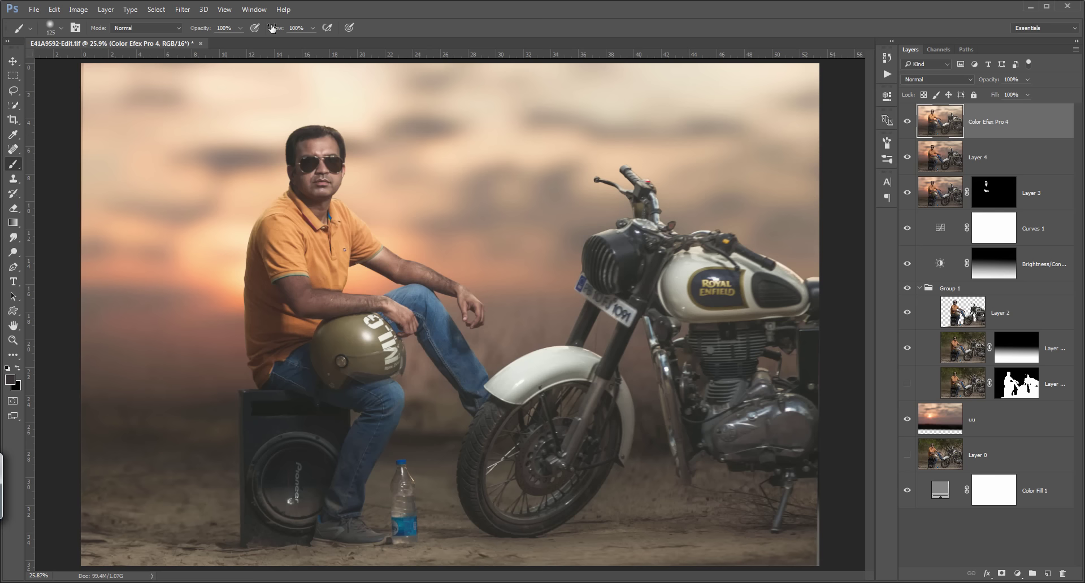
left_click(183, 10)
mouse_move(200, 247)
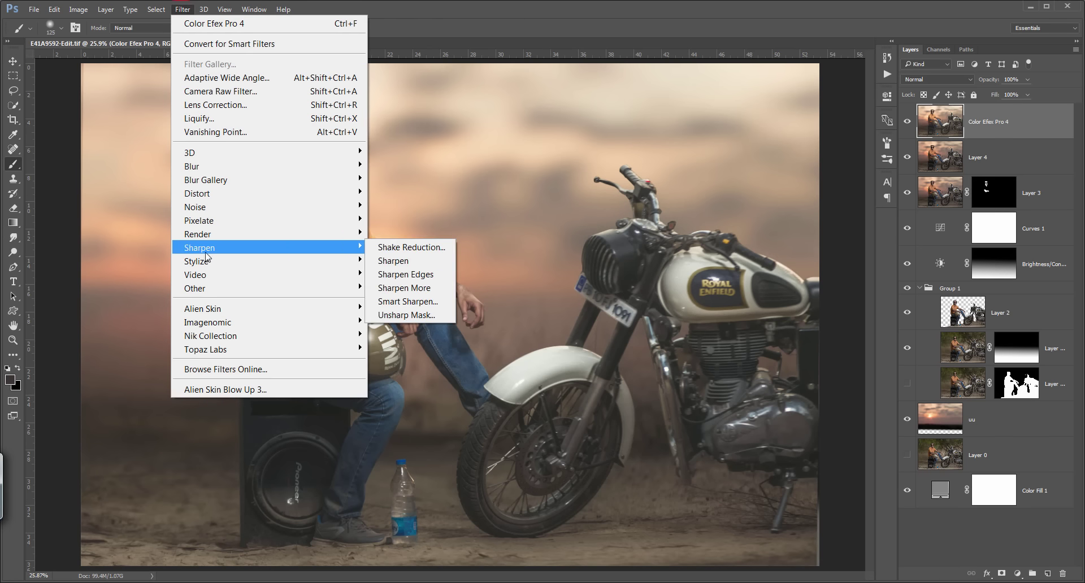
Open the Unsharp Mask filter for the Color Efex Pro 4 layer
left_click(406, 315)
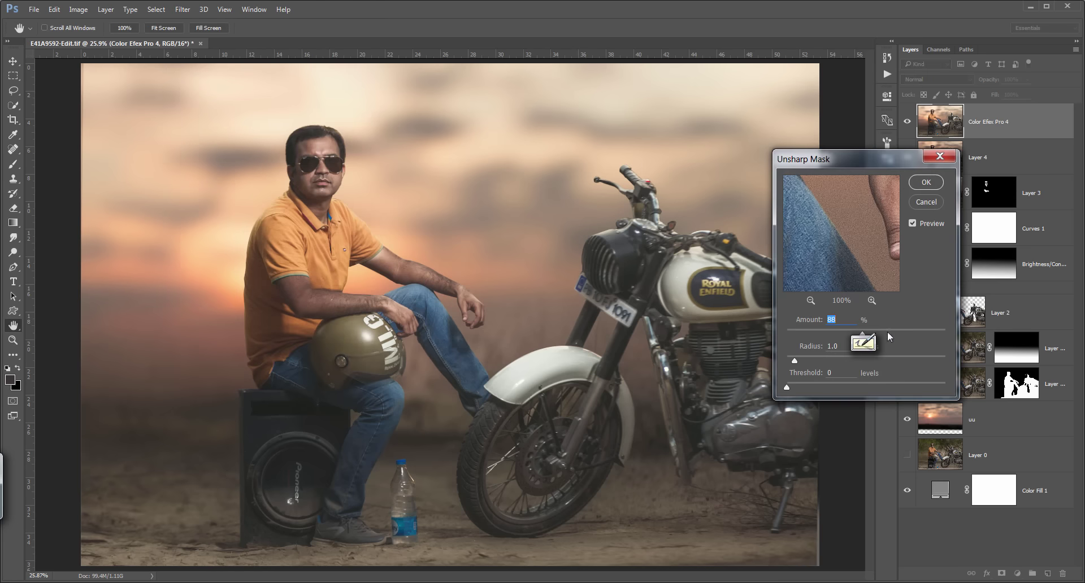